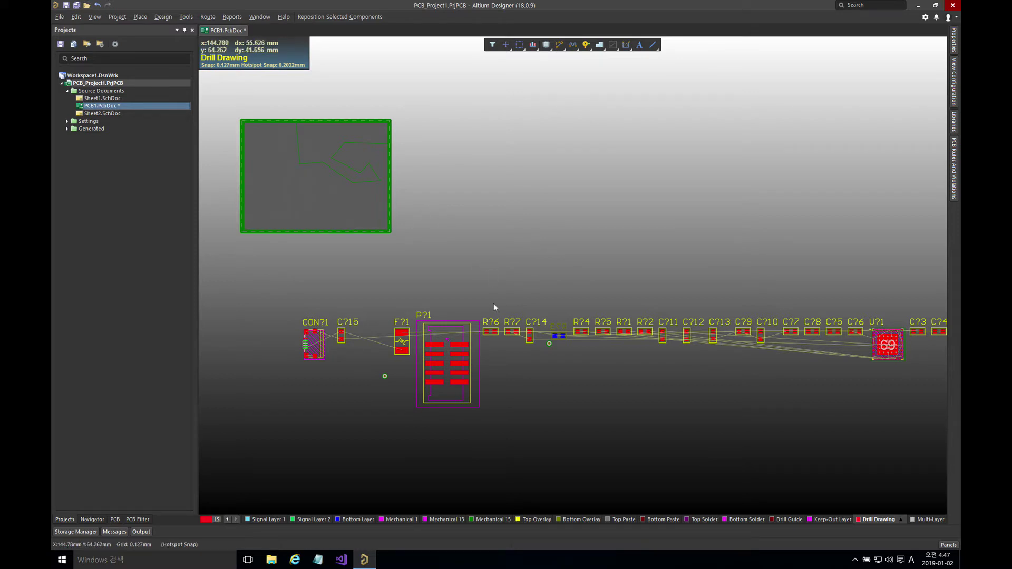
Move resistor R?6 from the component row onto the lower middle of the board.
left_click(491, 334)
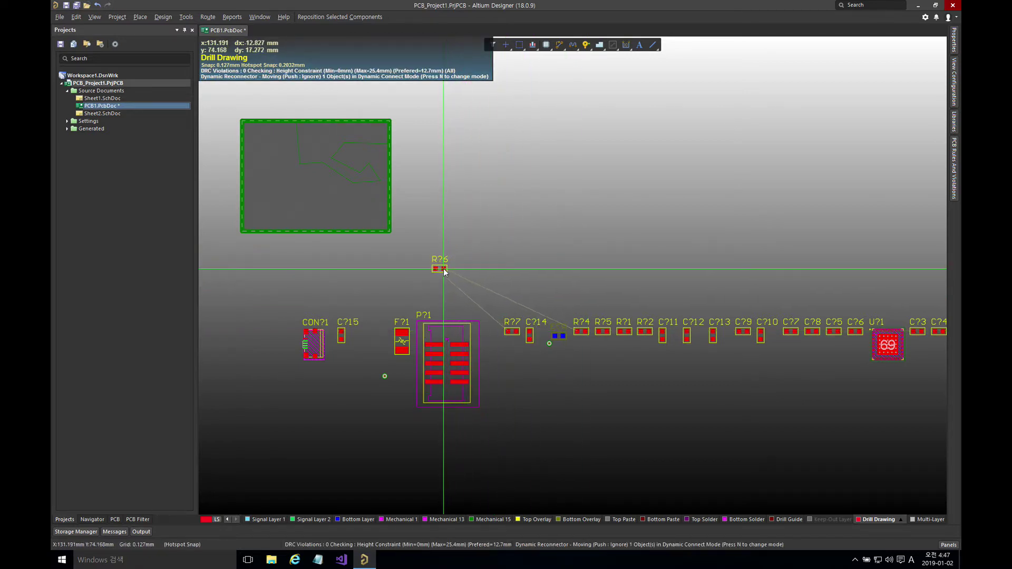
left_click(444, 268)
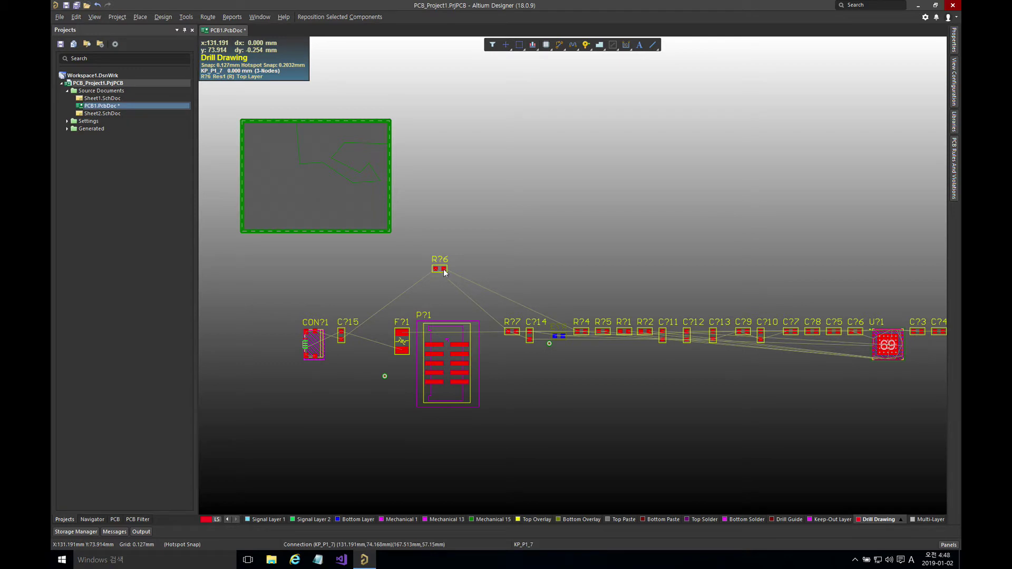
left_click_drag(444, 269, 335, 206)
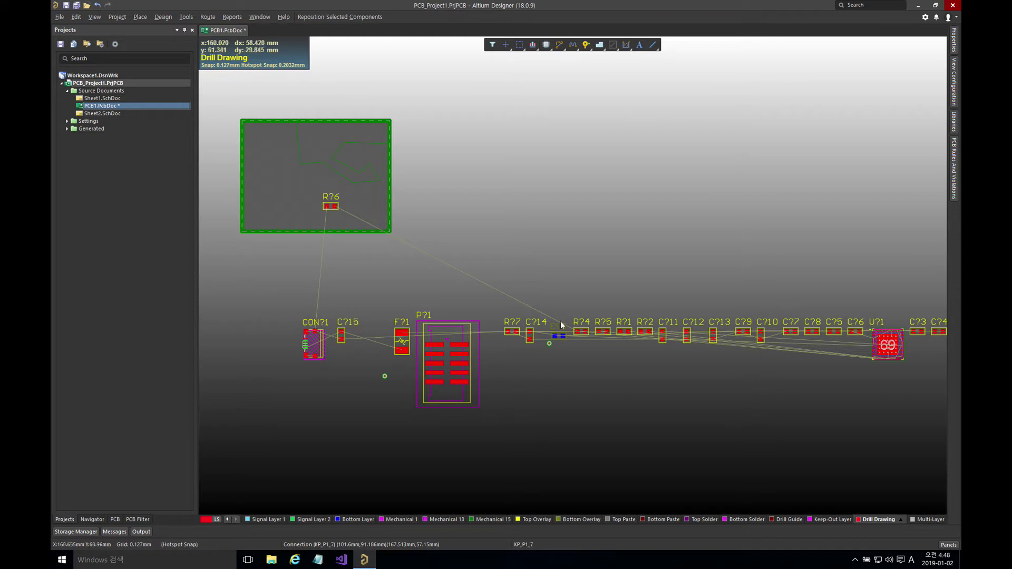
Move resistor R?4 onto the board beside R?6, at about X 88.6 mm, Y 92.5 mm, and rotate it to 180°.
left_click(582, 334)
left_click_drag(582, 335, 290, 195)
key("space")
key("space")
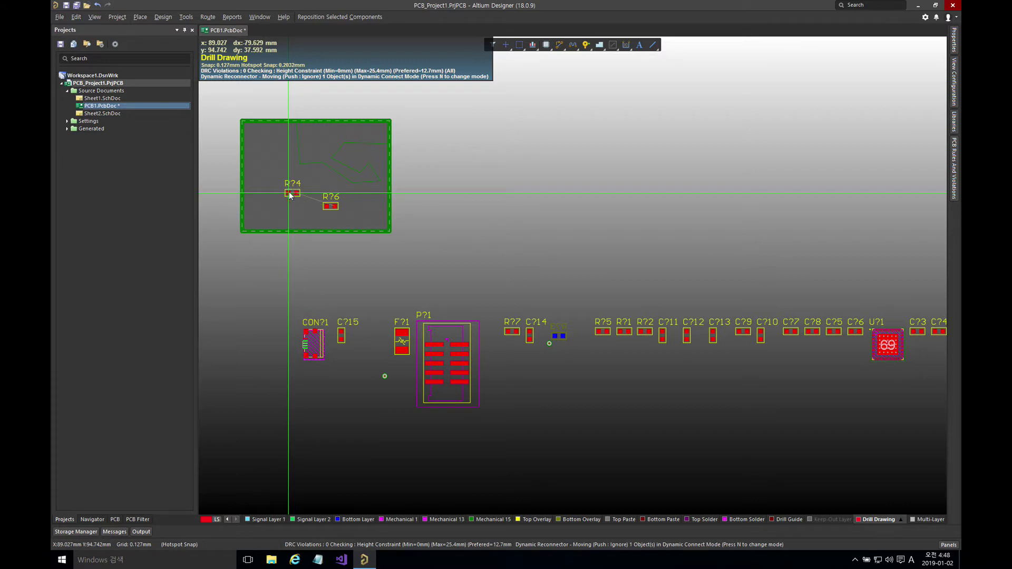
key("space")
key("space")
key("space")
left_click_drag(290, 196, 280, 206)
key("space")
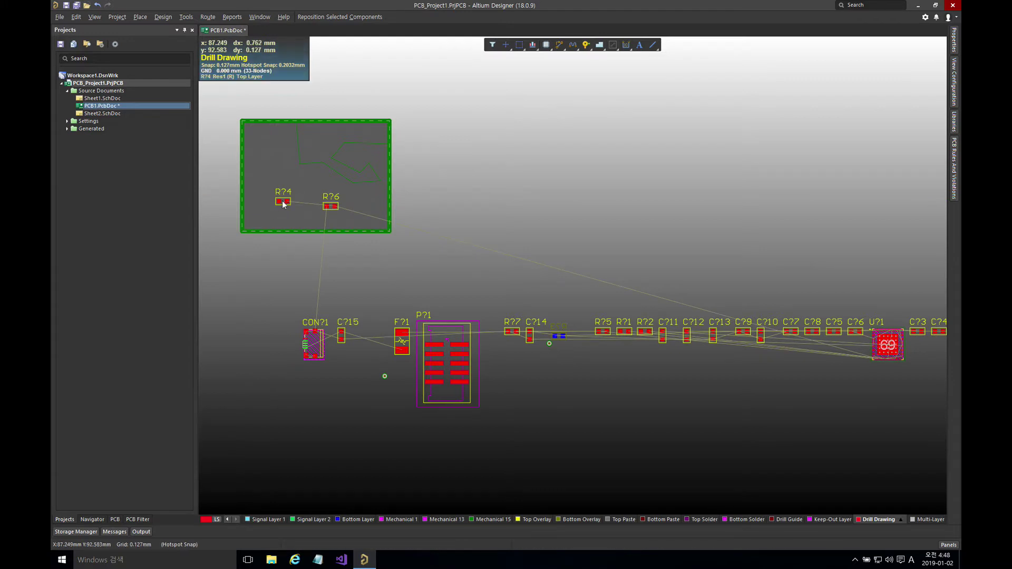
Set the rotation of R?4 to 0° in its component properties.
double_click(283, 203)
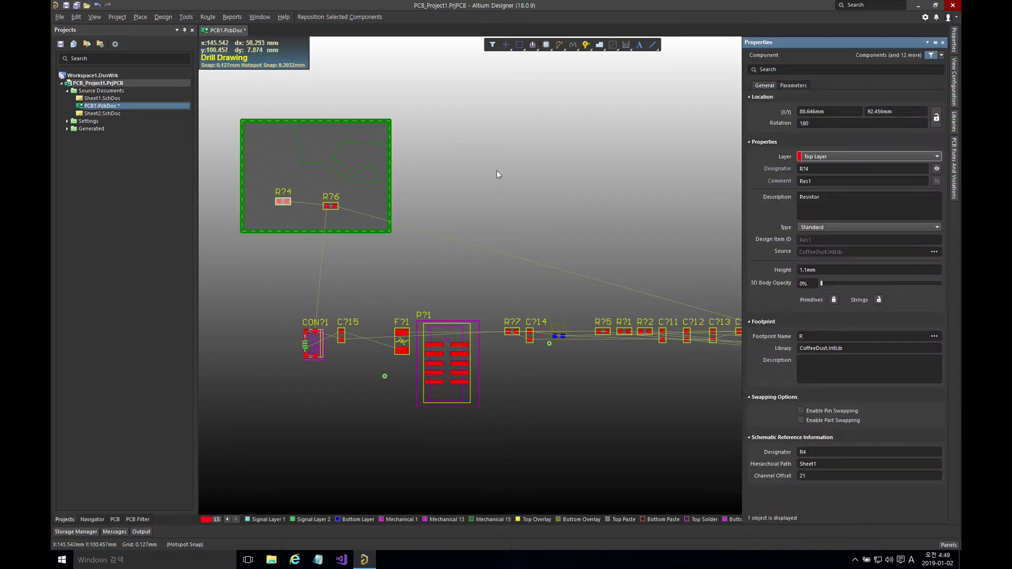
left_click(828, 123)
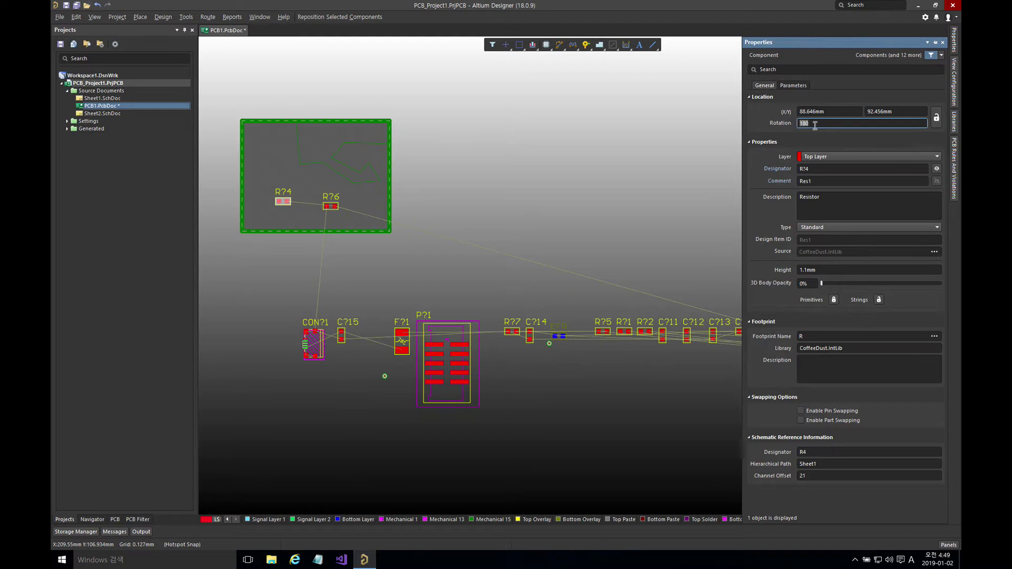
type("0")
key("Return")
Try rotation angles such as 45° and 40.123° on R?4, and return its rotation to 0°.
type("9")
key("Return")
type("45")
key("Return")
type("0")
key("Return")
type("40.123")
key("Return")
type("0")
key("Return")
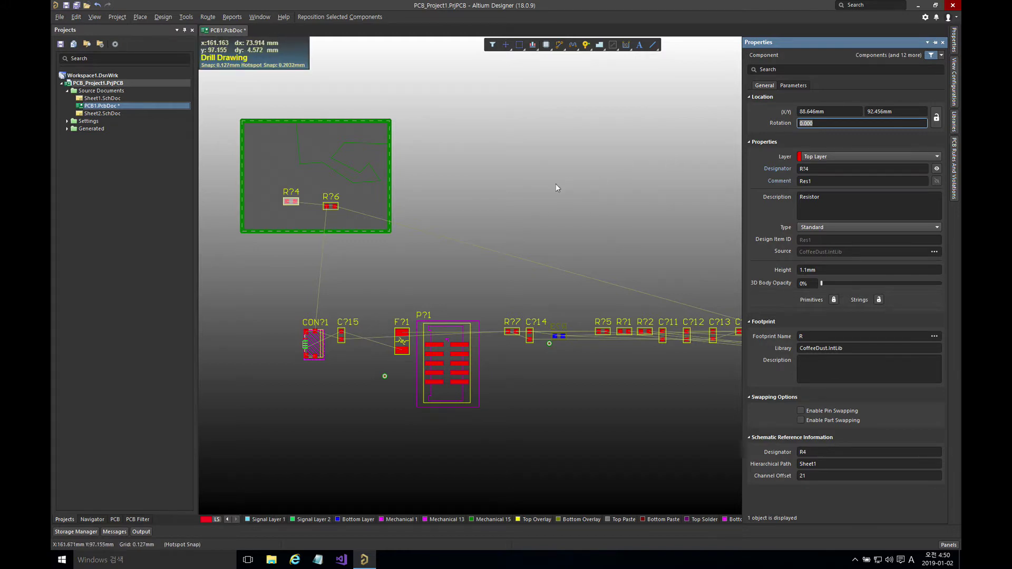
Set the PCB editor's rotation step to 45 in the general preferences.
right_click_drag(492, 185, 516, 177)
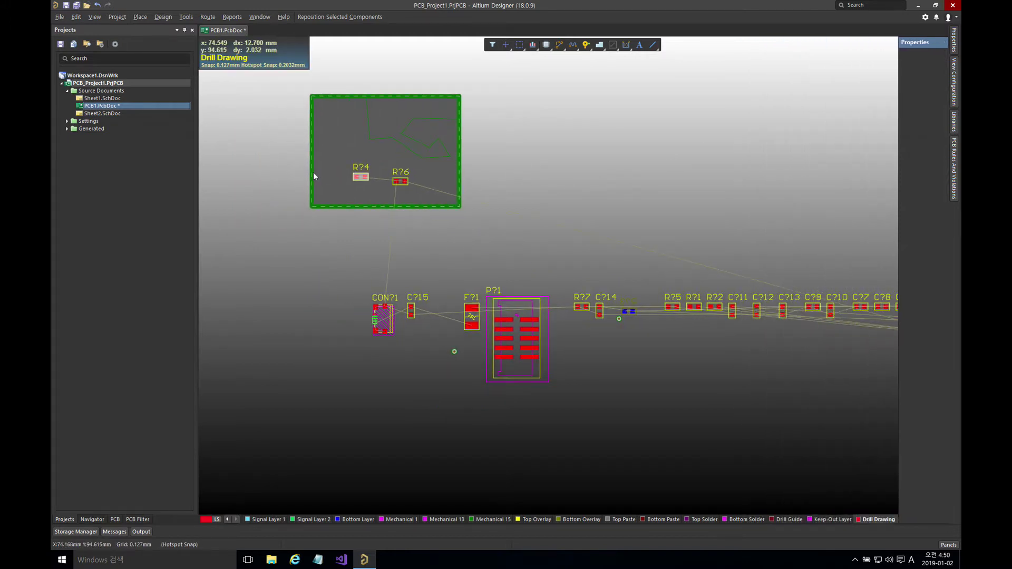
left_click(302, 197)
key("o")
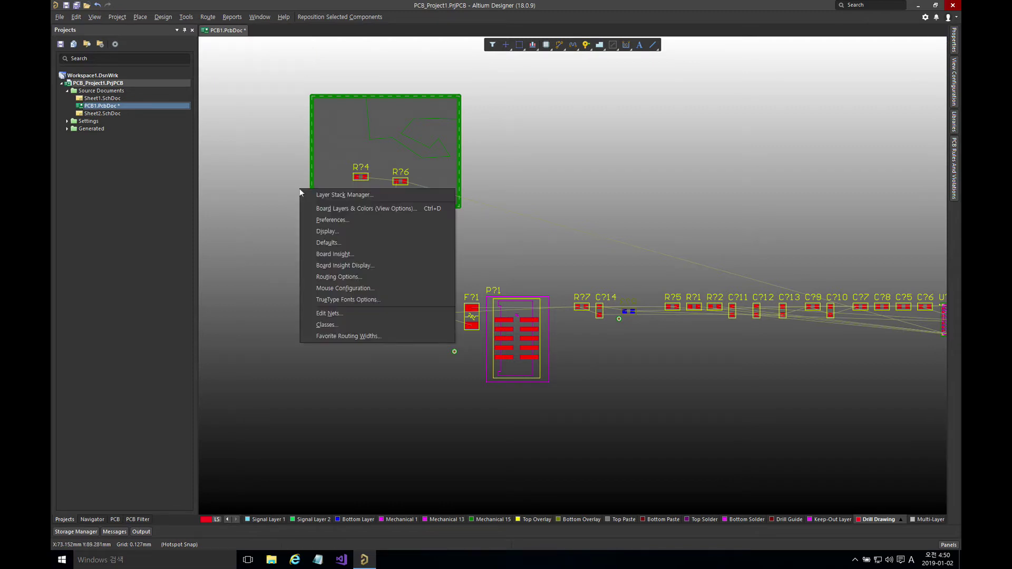
key("Escape")
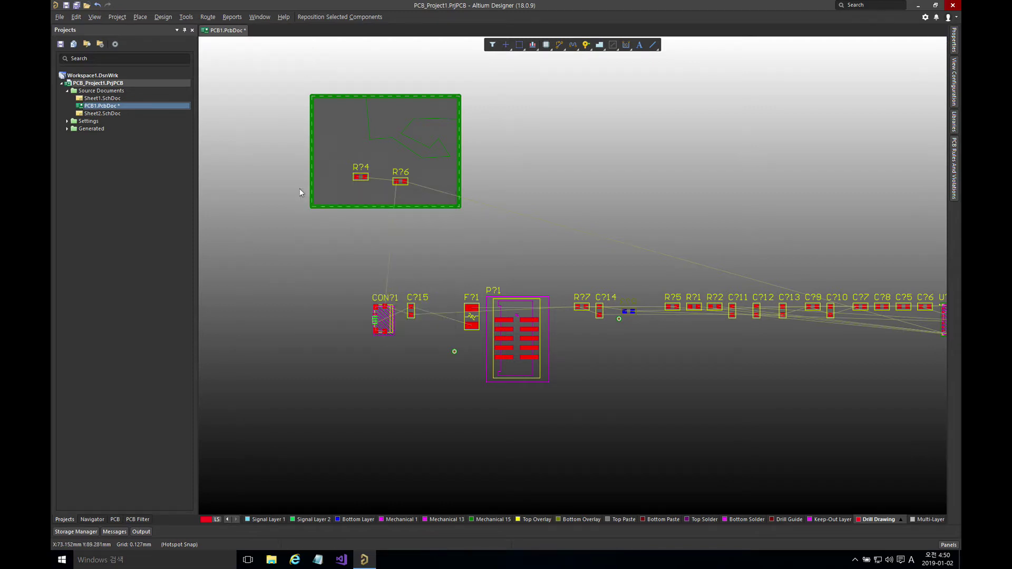
key("o")
key("p")
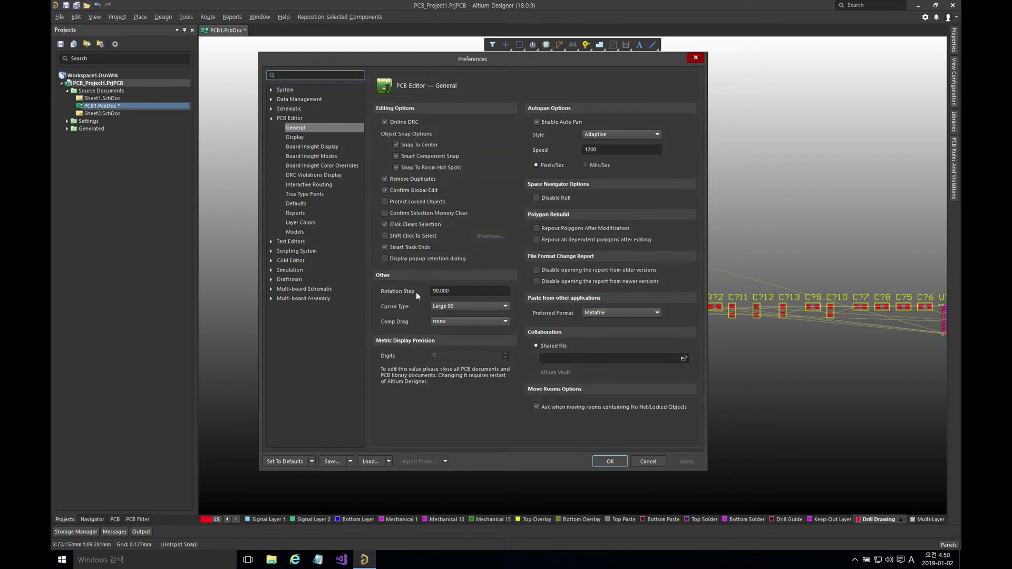
double_click(457, 291)
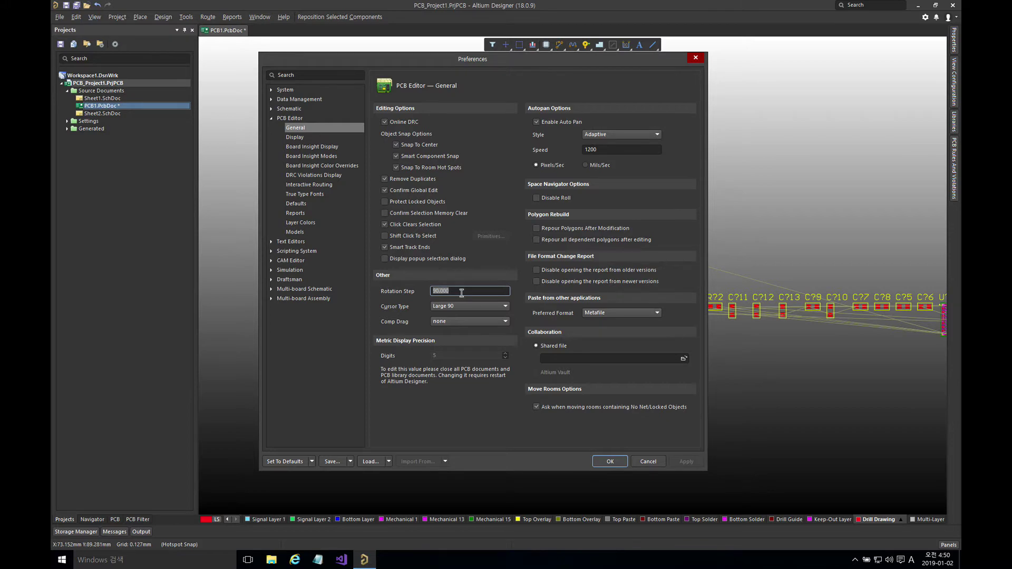
type("45")
key("Return")
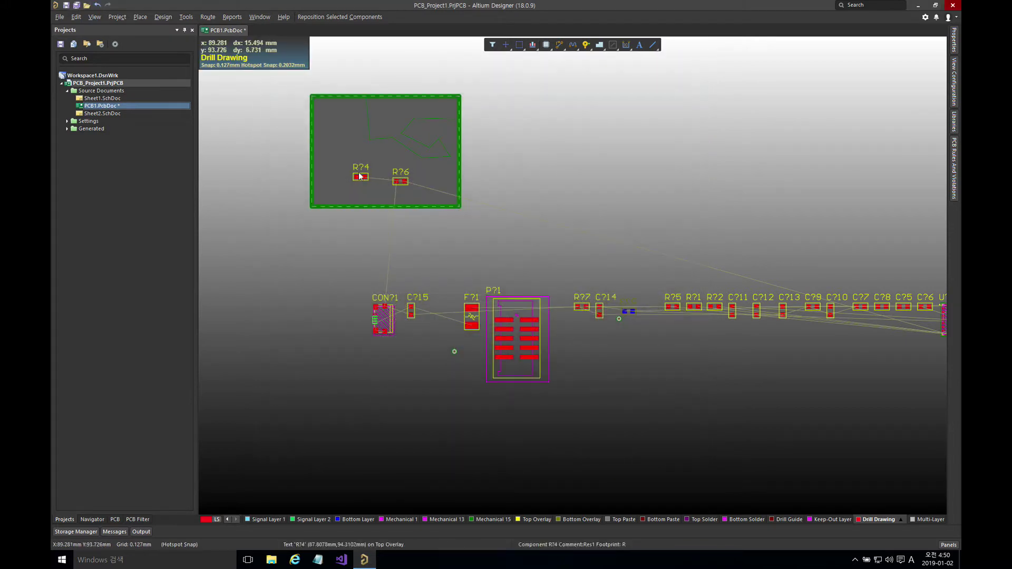
Rotate R?4 in 45° steps through vertical and back to horizontal while moving it slightly on the board.
left_click_drag(363, 177, 357, 176)
key("space")
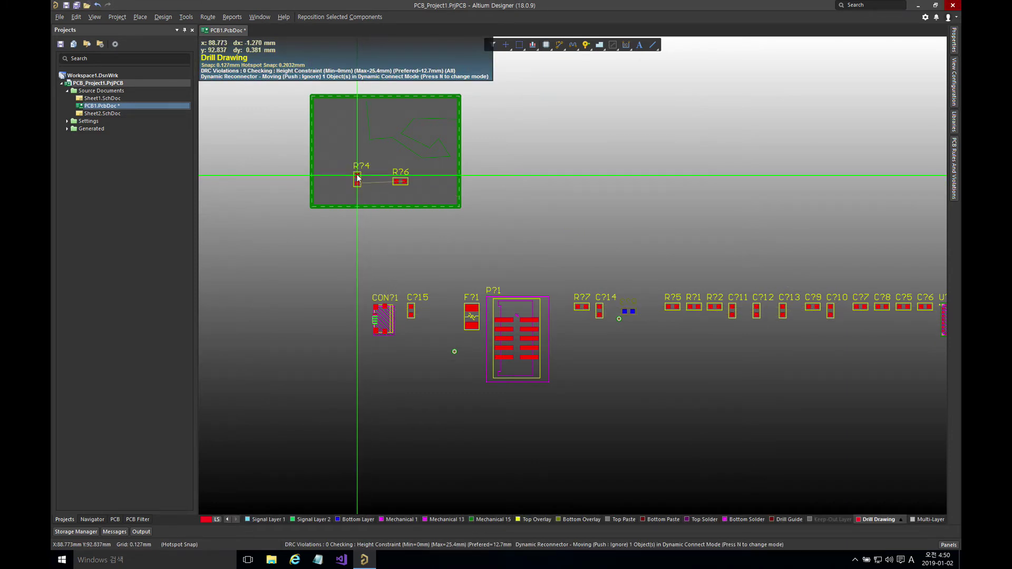
key("space")
key("space")
left_click_drag(357, 175, 362, 189)
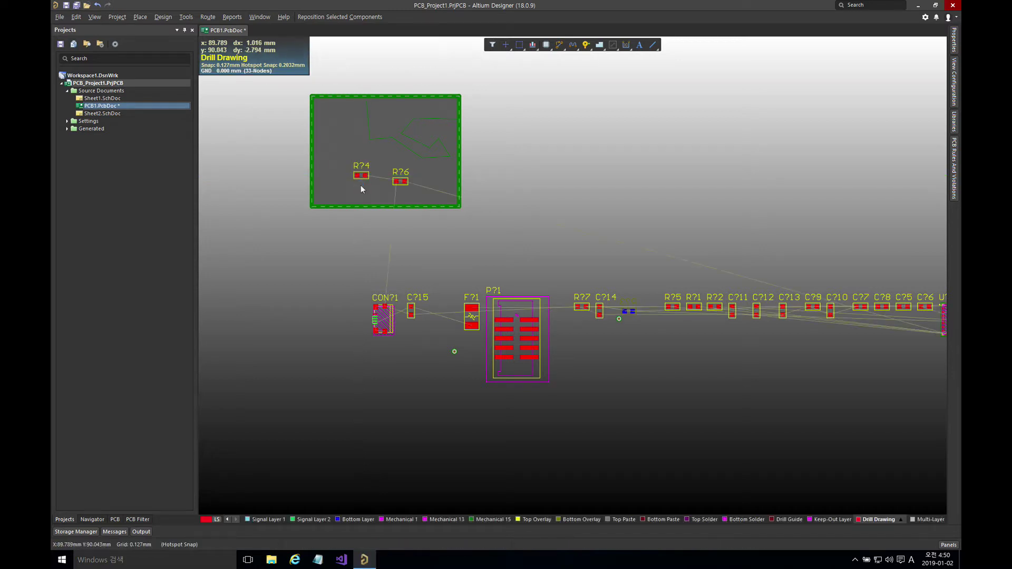
Set the PCB editor's rotation step to 10 in the general preferences.
key("t")
key("p")
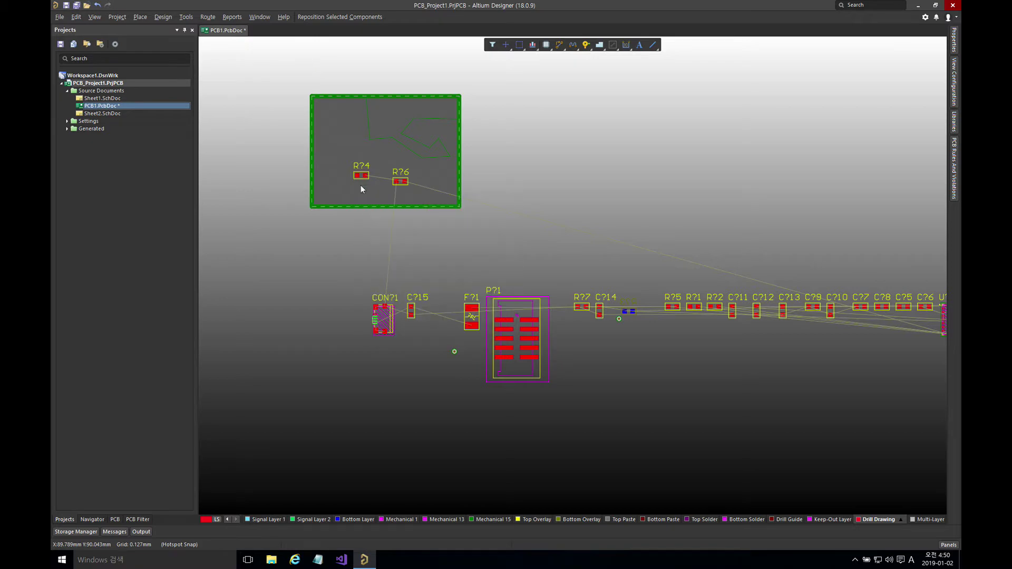
left_click(473, 295)
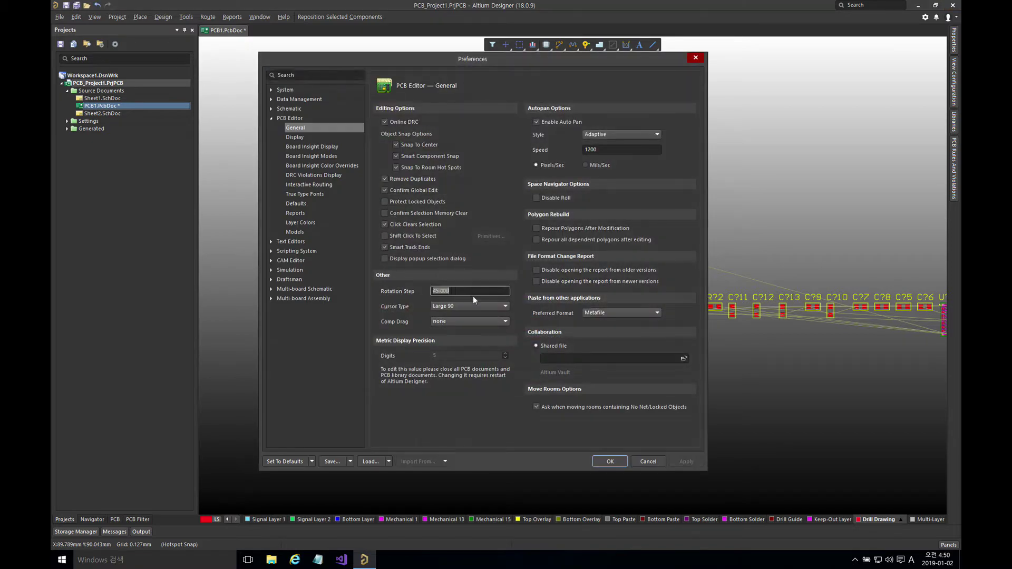
type("10")
key("Return")
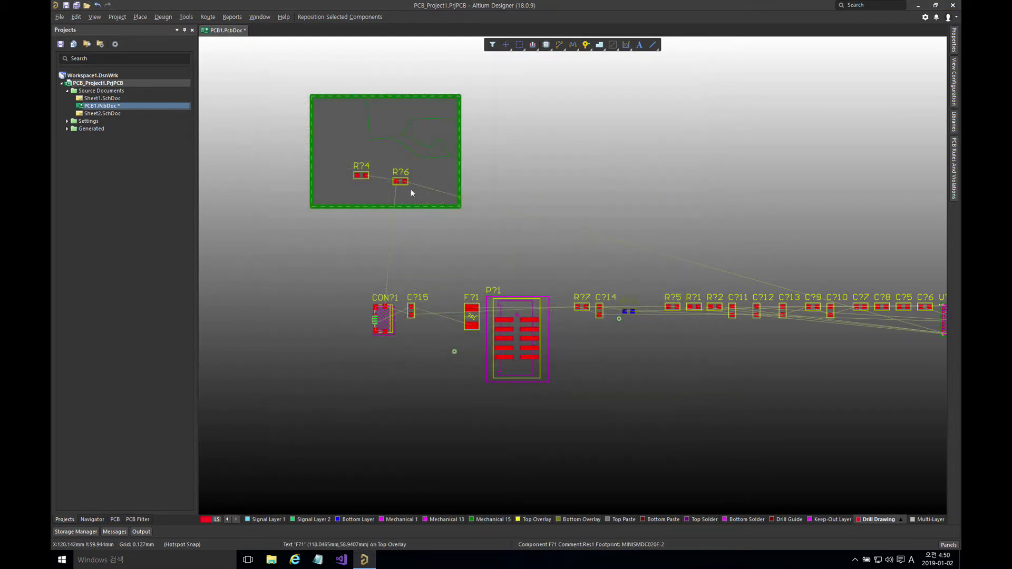
Rotate R?4 in 10° steps until it stands vertical, and place it beside R?6.
left_click_drag(364, 176, 361, 173)
key("space")
key("space")
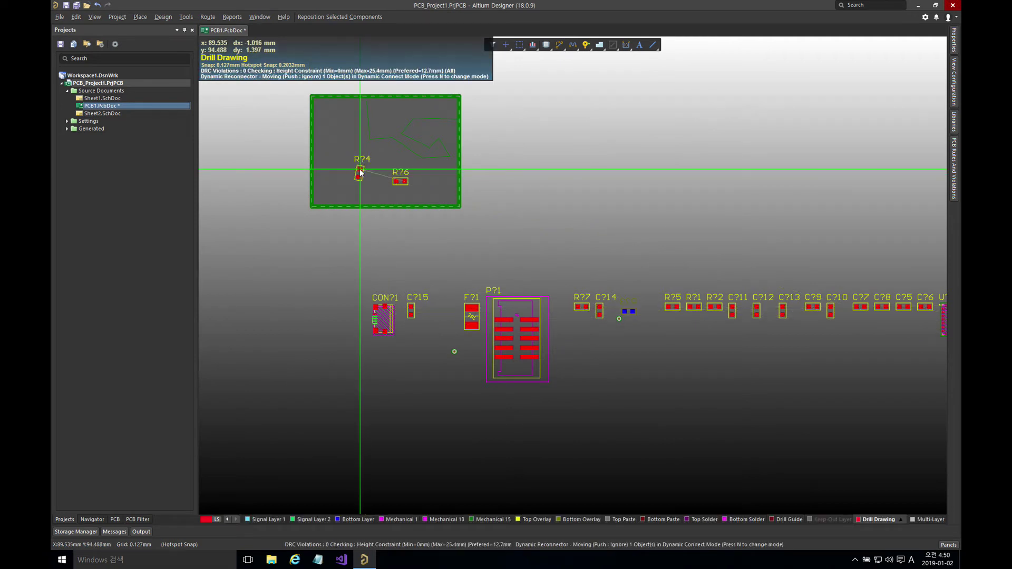
left_click(361, 173)
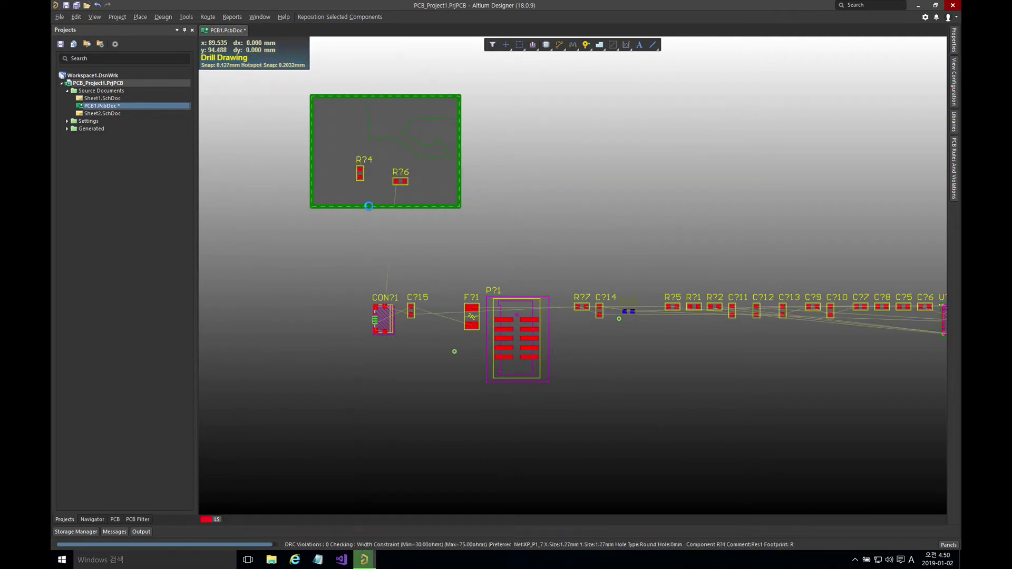
Set the PCB editor's rotation step back to 90 in the general preferences.
key("t")
key("p")
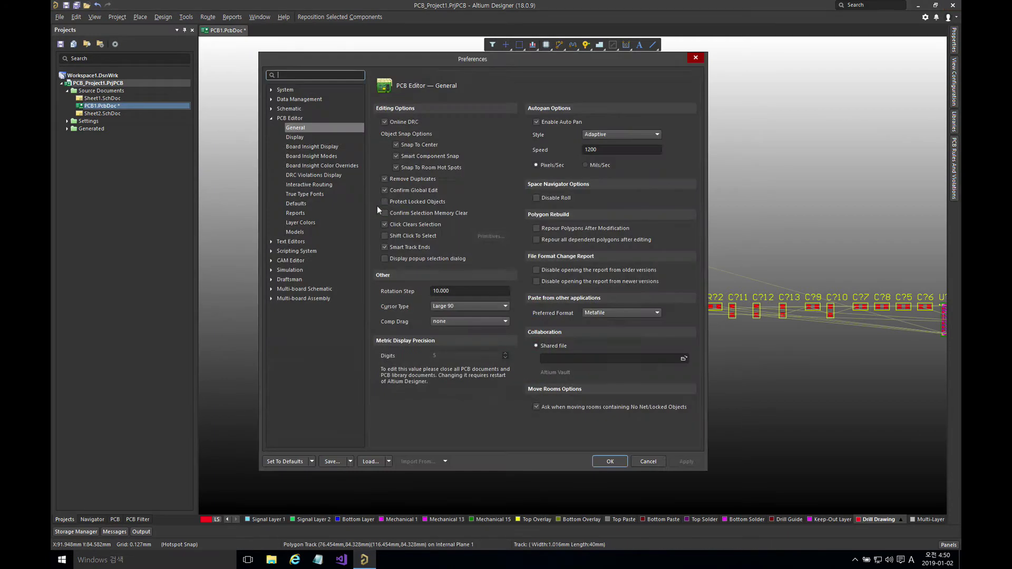
double_click(461, 292)
type("90")
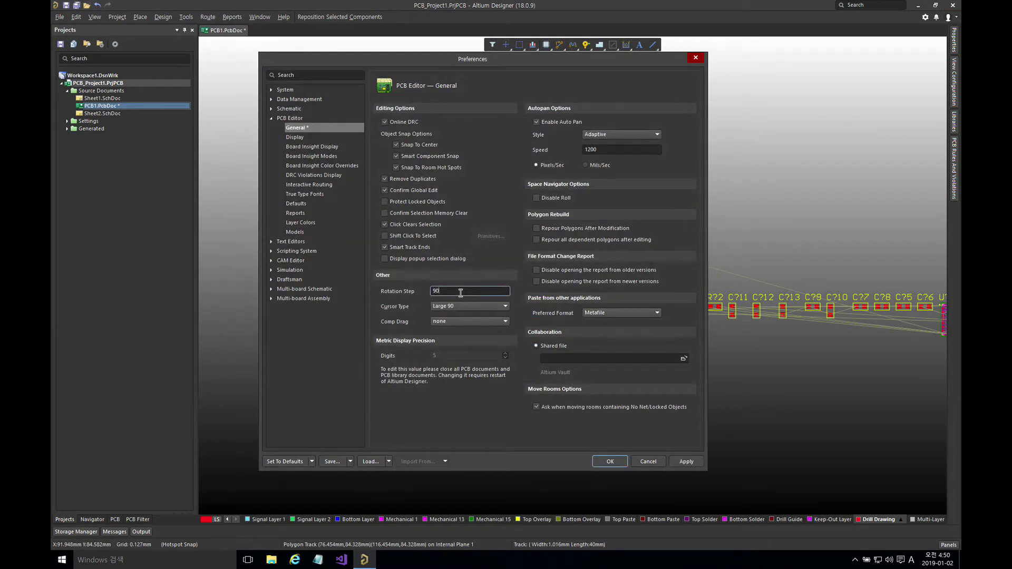
key("Return")
Flip R?4 to the bottom layer and back to the top layer, keeping it in nearly the same place.
left_click_drag(361, 173, 363, 178)
key("l")
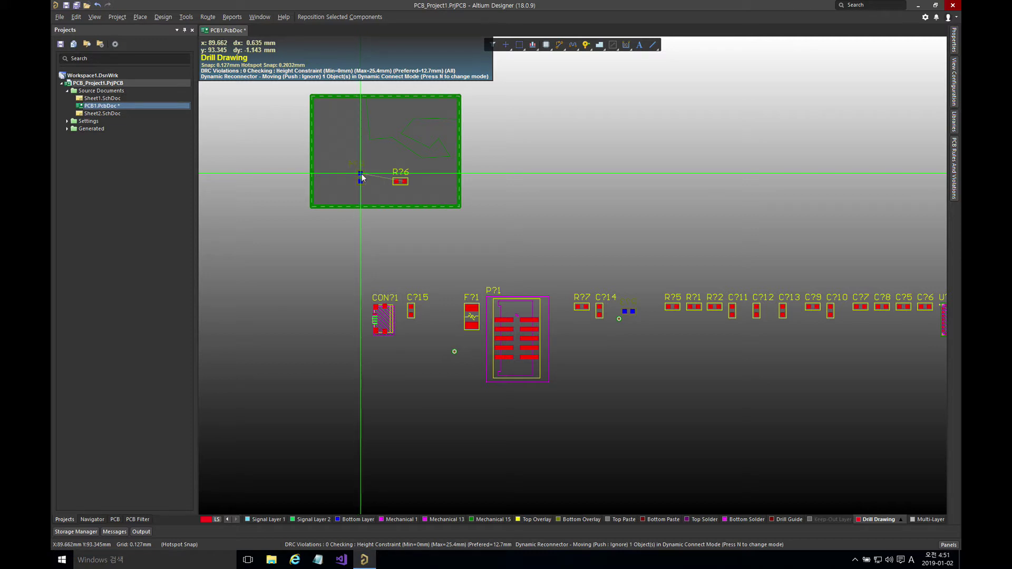
key("l")
left_click_drag(362, 177, 362, 177)
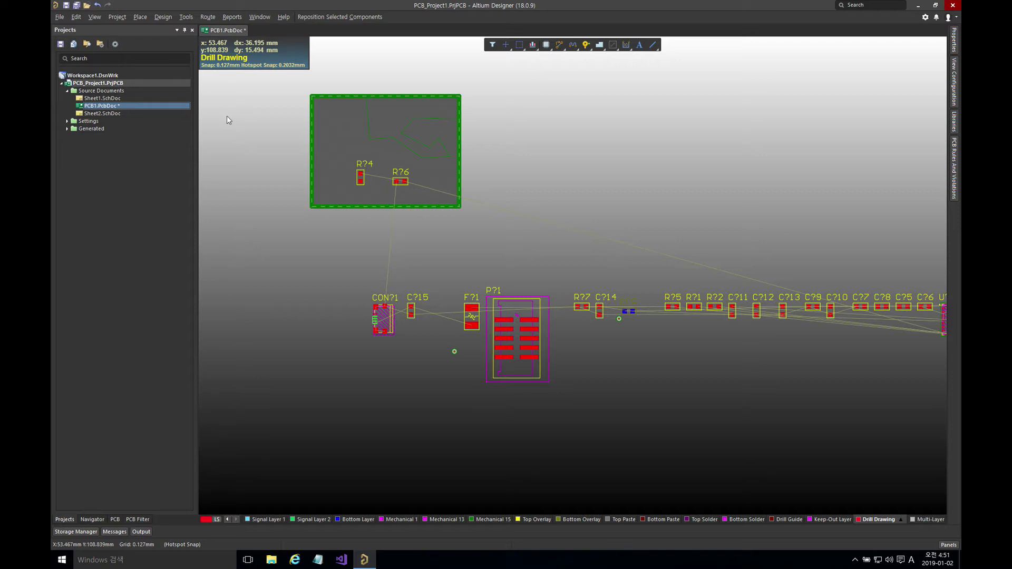
In Sheet1.SchDoc, move the CON1 USB connector to the empty area to the lower right of U1, flipping it vertically twice.
double_click(138, 98)
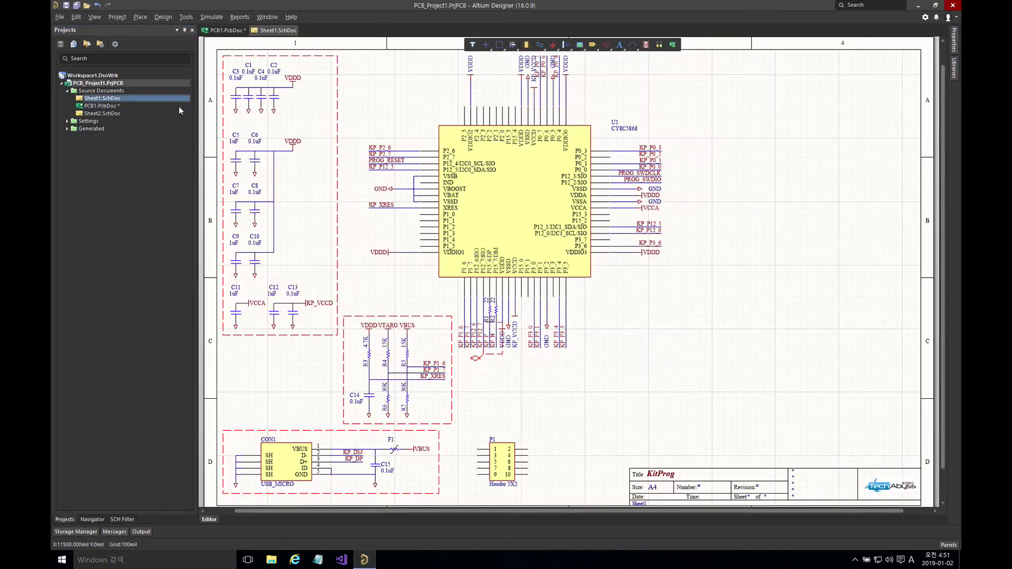
right_click_drag(476, 387, 492, 348)
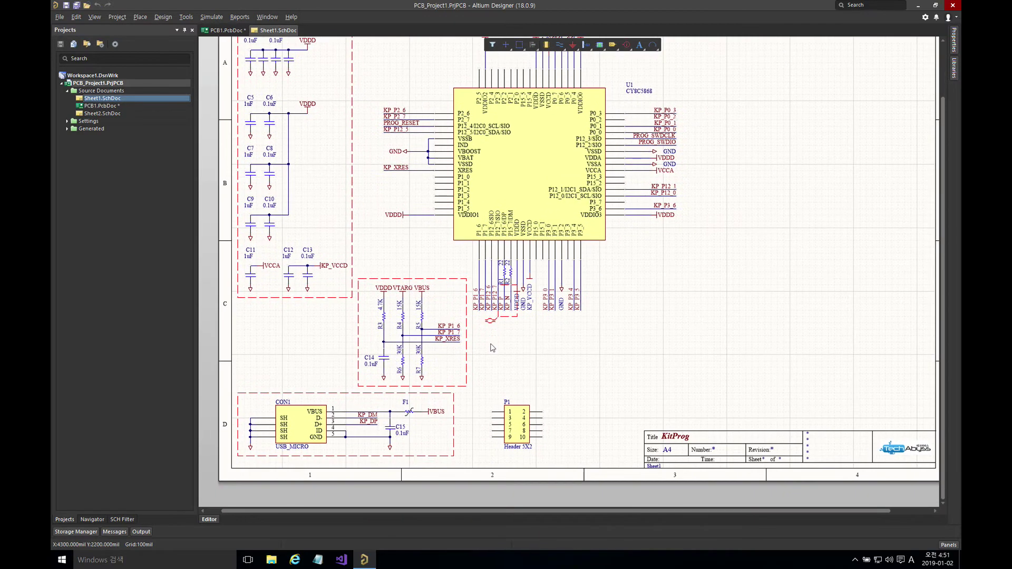
left_click(295, 425)
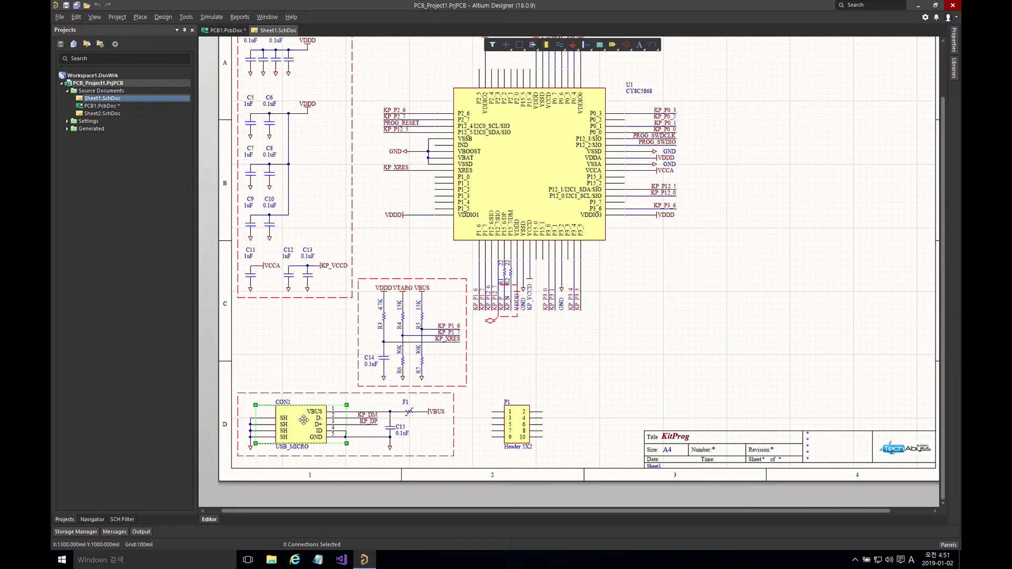
left_click_drag(302, 420, 728, 283)
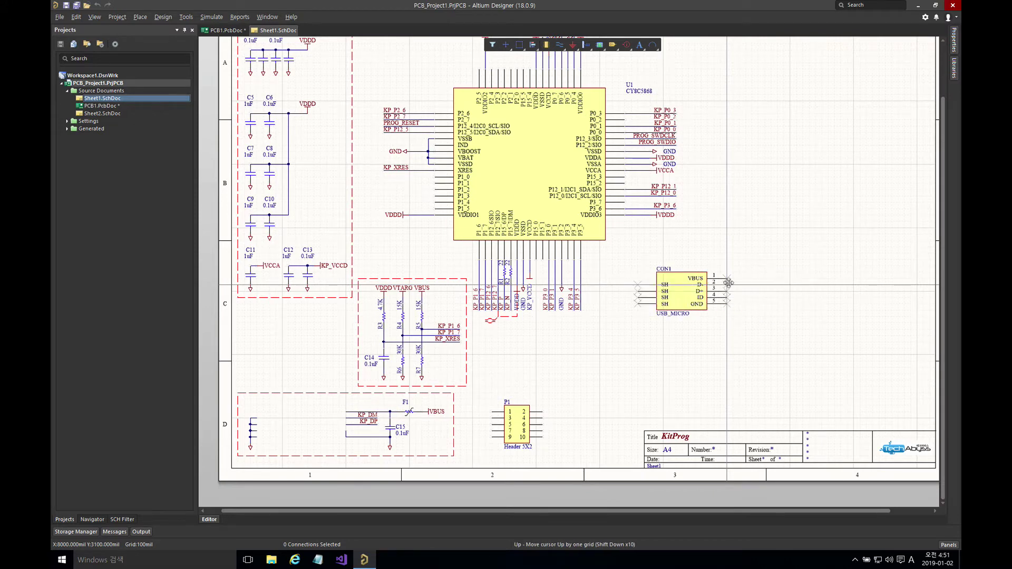
key("y")
key("y")
left_click(728, 283)
key("Escape")
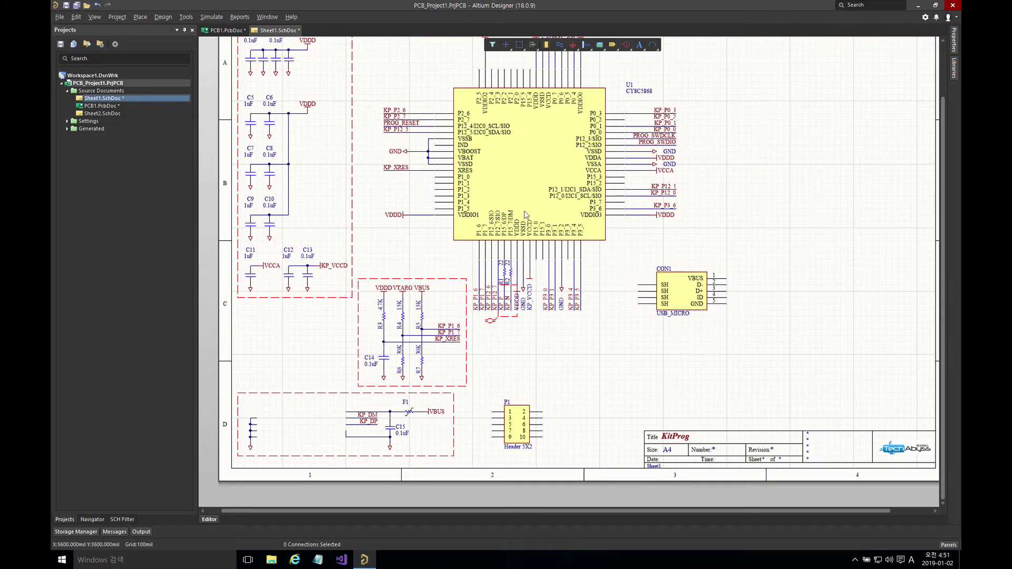
In PCB1.PcbDoc, mirror CON?1 horizontally twice on the same board side, accepting each warning, and place it just below the board outline.
left_click(225, 30)
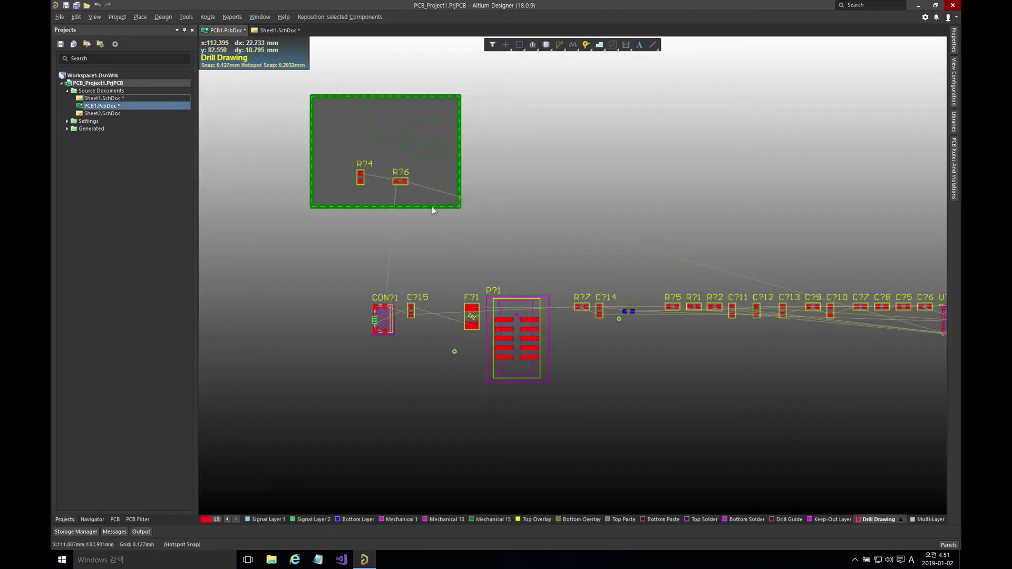
left_click(384, 319)
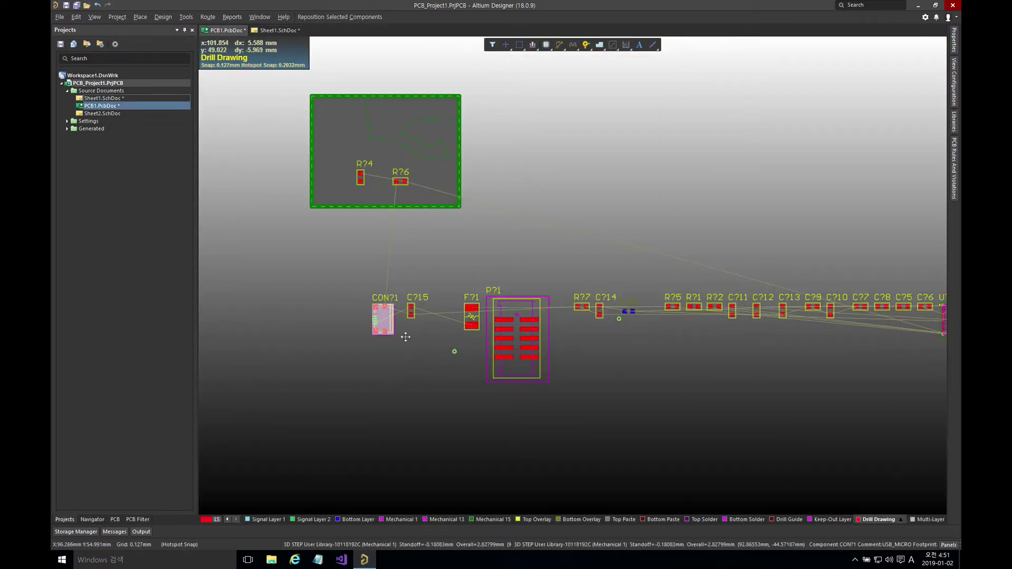
key("x")
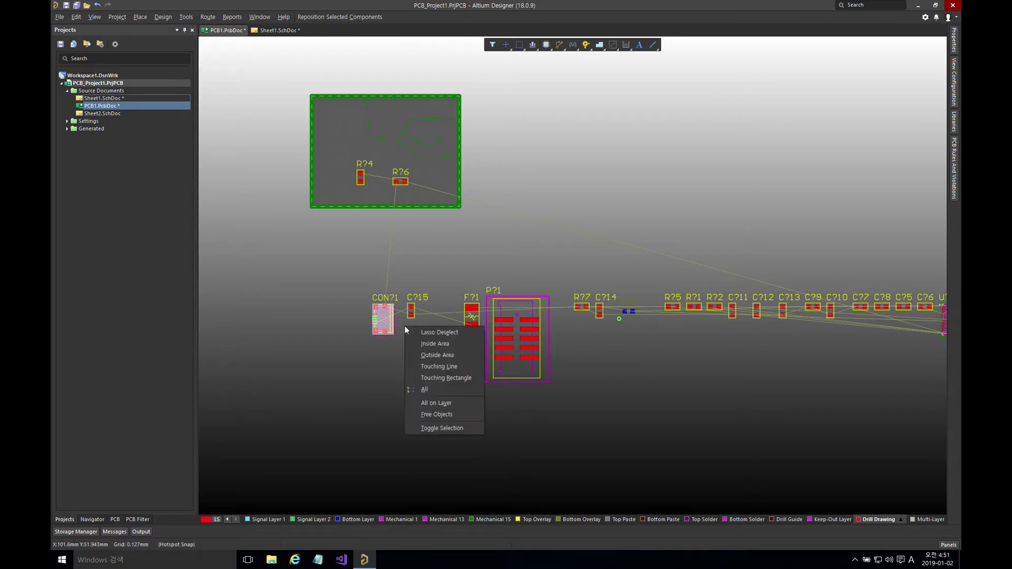
key("Escape")
left_click_drag(383, 319, 358, 311)
key("x")
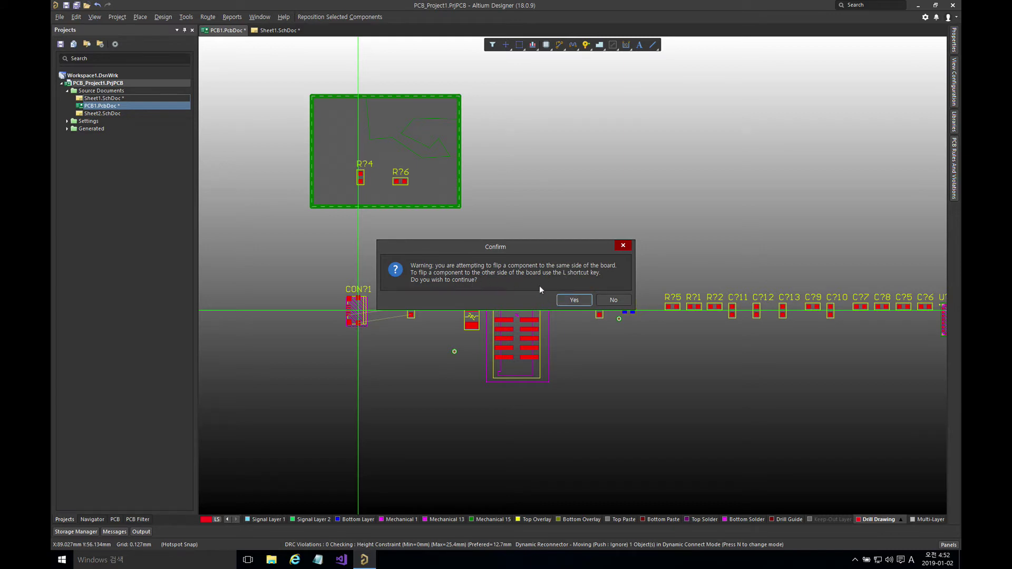
left_click(573, 300)
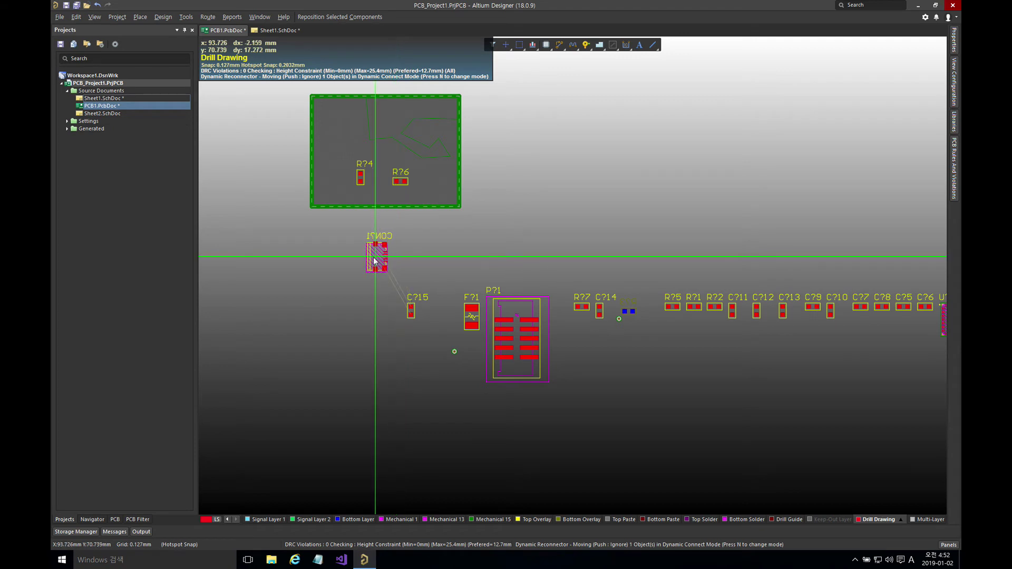
key("x")
left_click(568, 298)
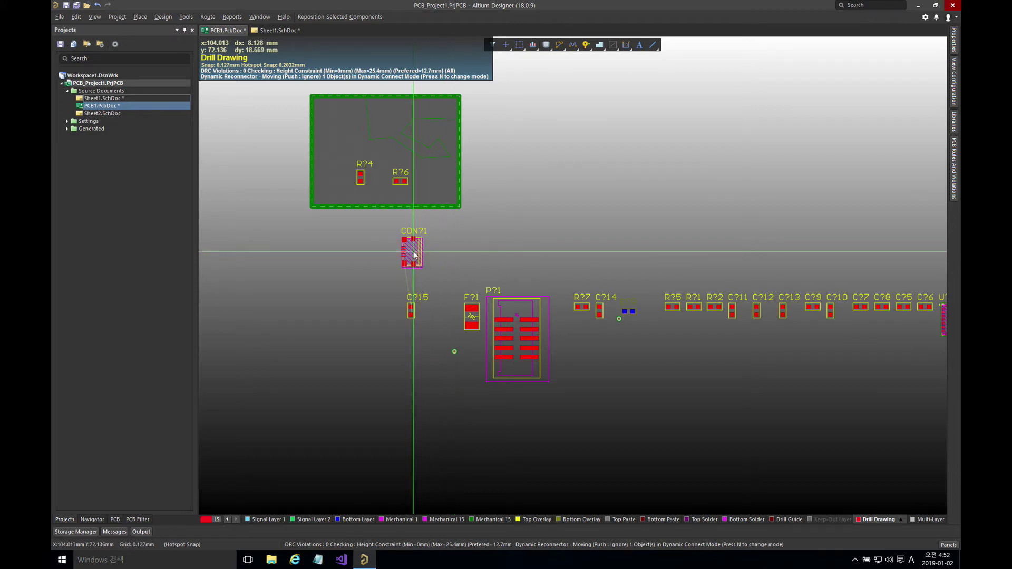
key("l")
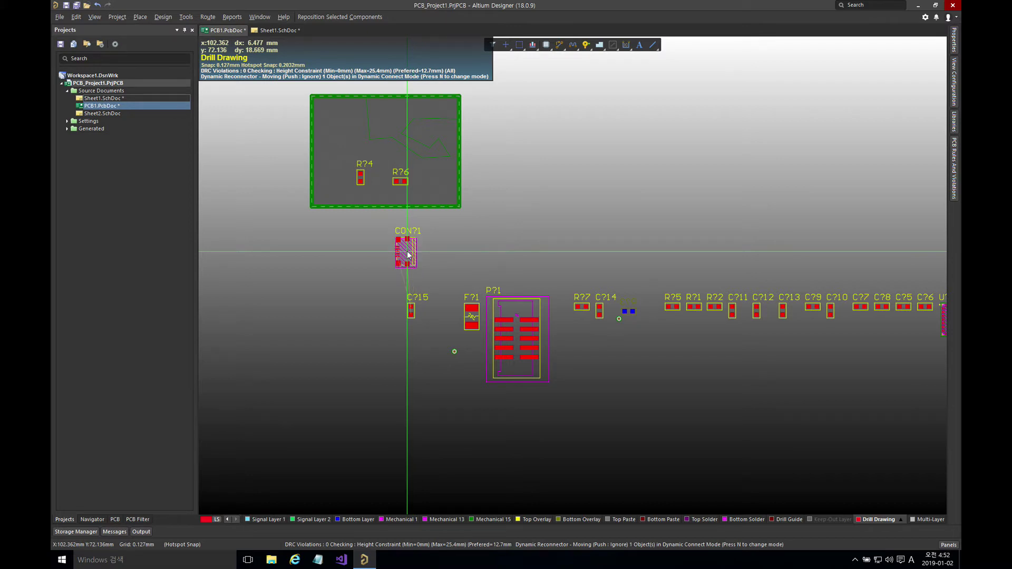
left_click(408, 254)
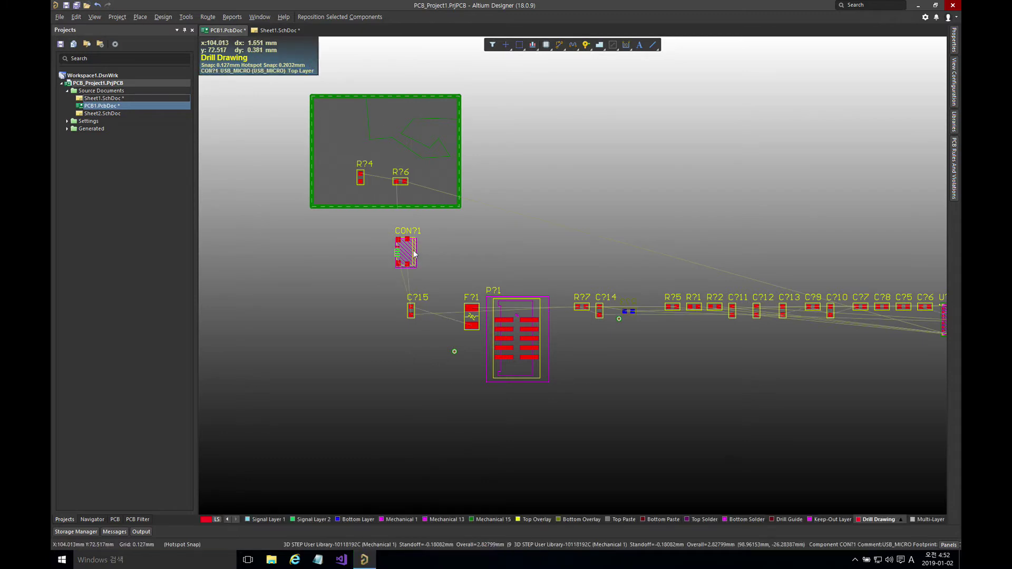
In 3D view, move CON?1 onto the board's lower-left corner, turned so its opening faces the lower edge, and return to 2D.
key("3")
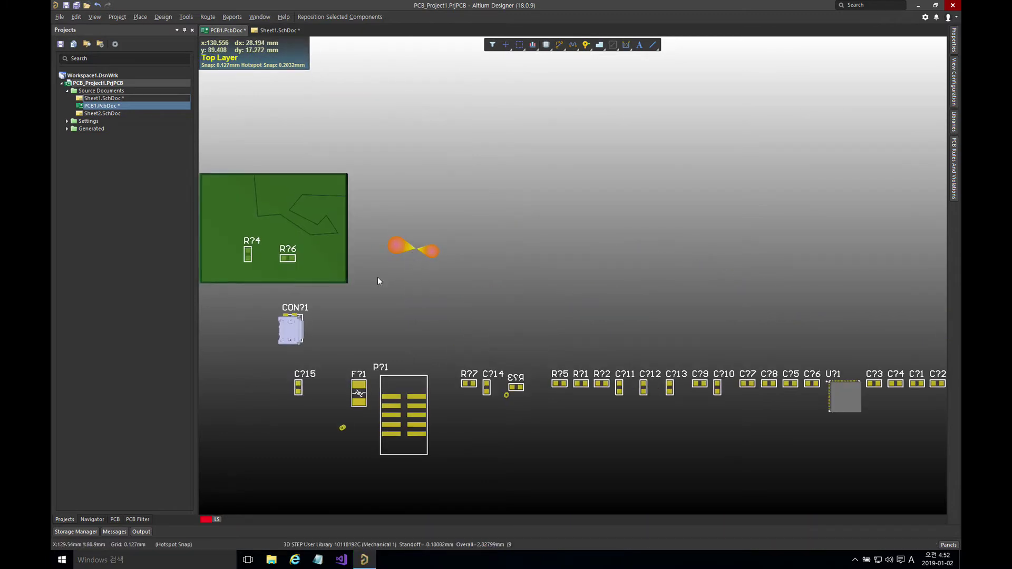
right_click_drag(378, 281, 418, 278)
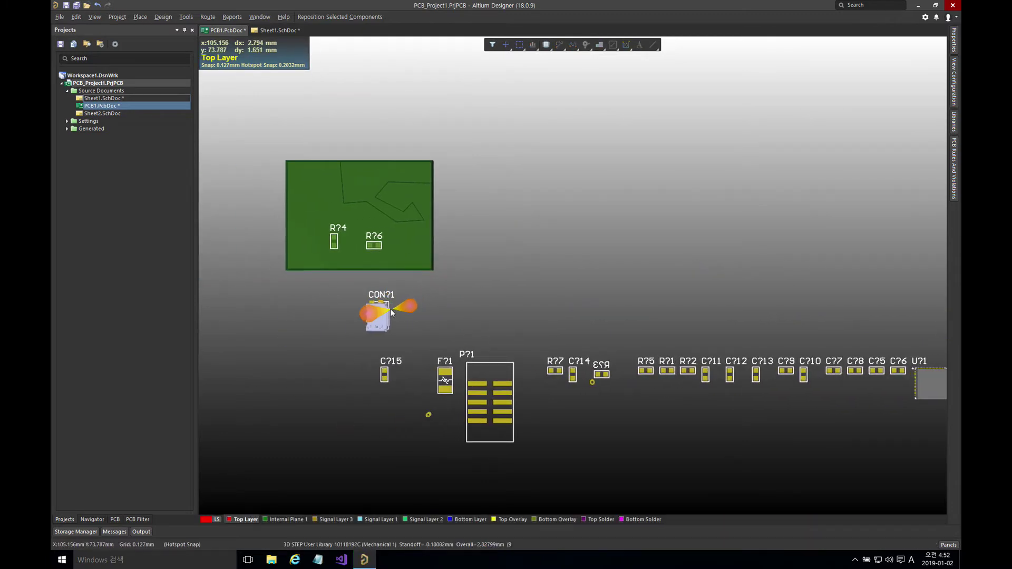
right_click_drag(391, 312, 443, 261, "shift")
scroll(416, 291, "up", 2, "ctrl")
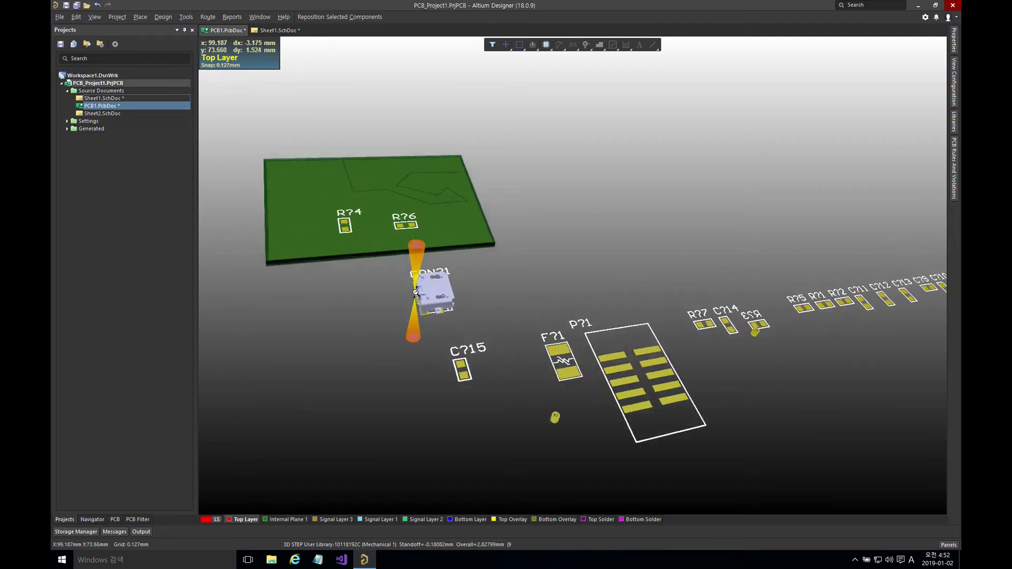
scroll(415, 291, "up", 2, "ctrl")
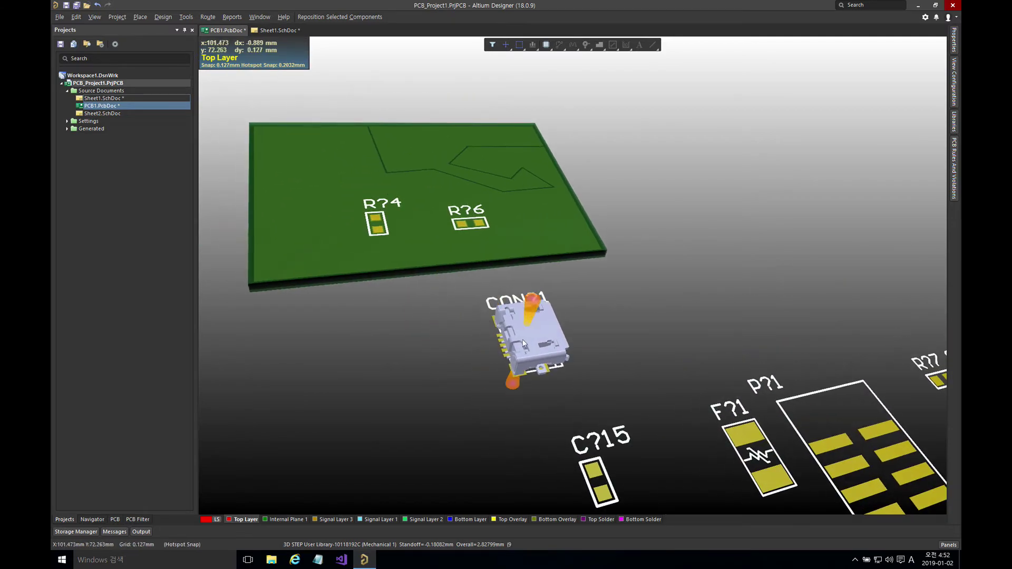
left_click(532, 337)
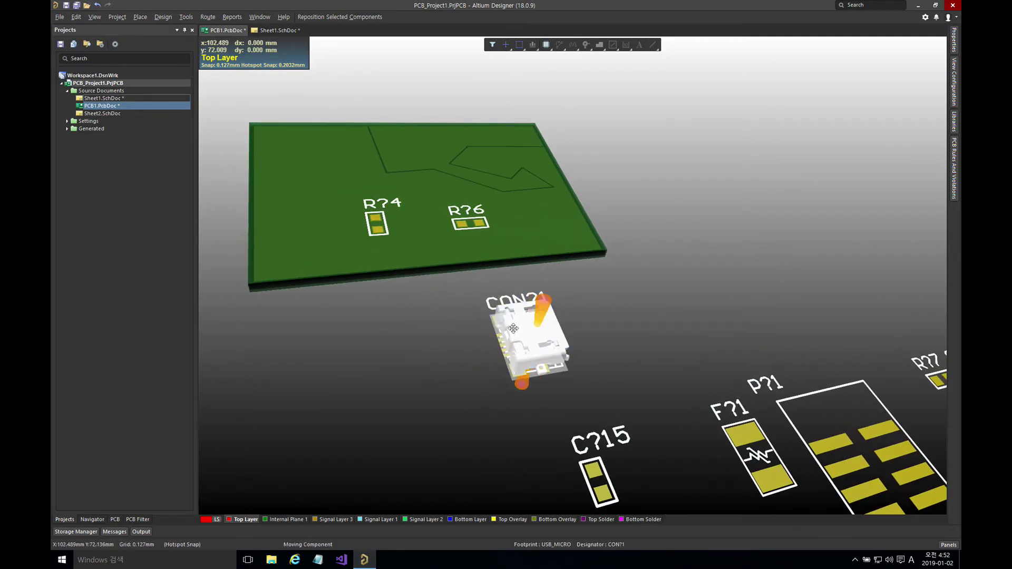
mouse_move(523, 340)
left_mouse_down()
mouse_move(419, 248)
mouse_move(422, 261)
mouse_move(509, 270)
mouse_move(498, 252)
mouse_move(437, 262)
mouse_move(382, 245)
mouse_move(318, 260)
left_mouse_up()
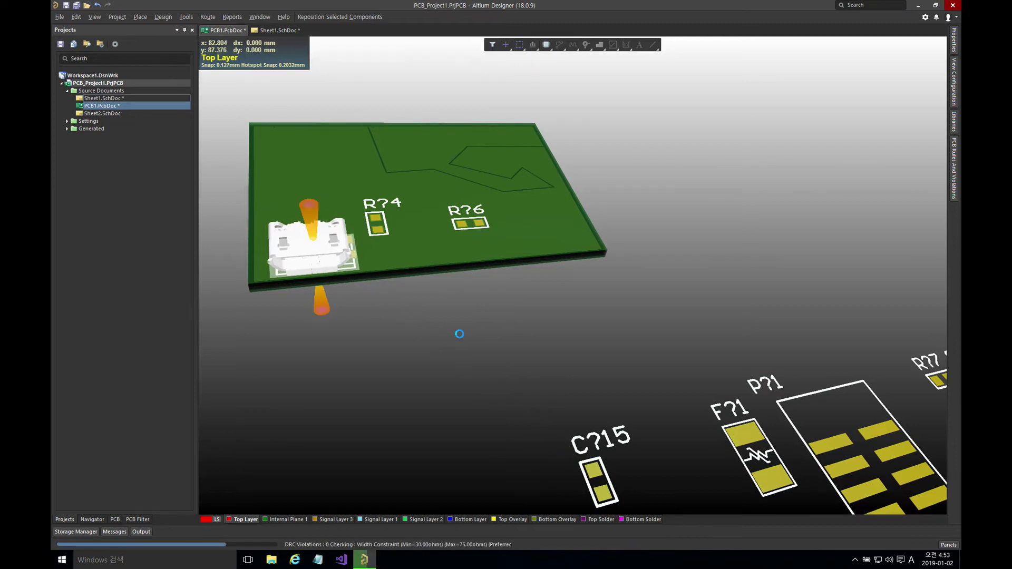
key("2")
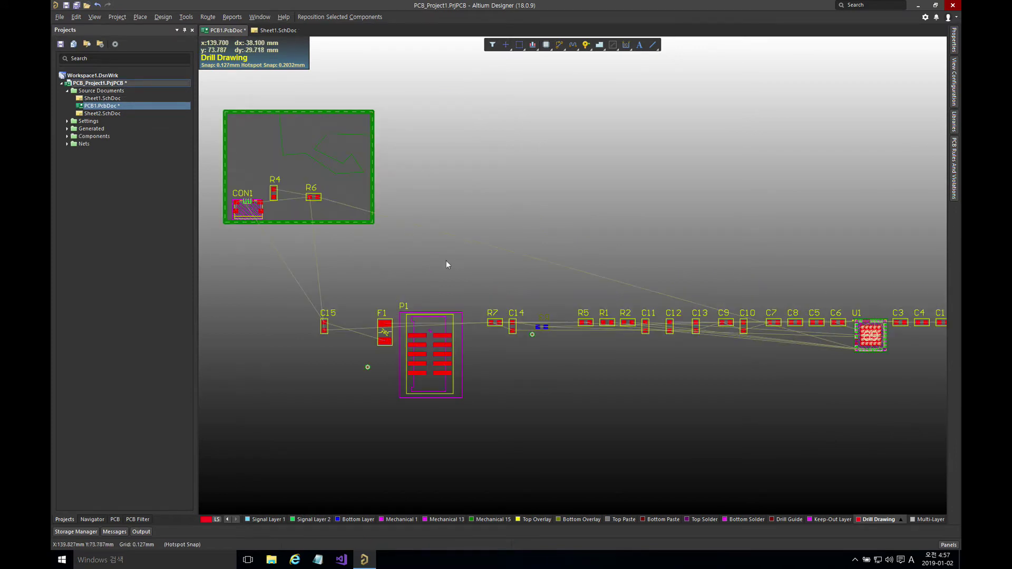
Delete the two stray vias lying below the row of unplaced components.
right_click_drag(446, 261, 400, 264)
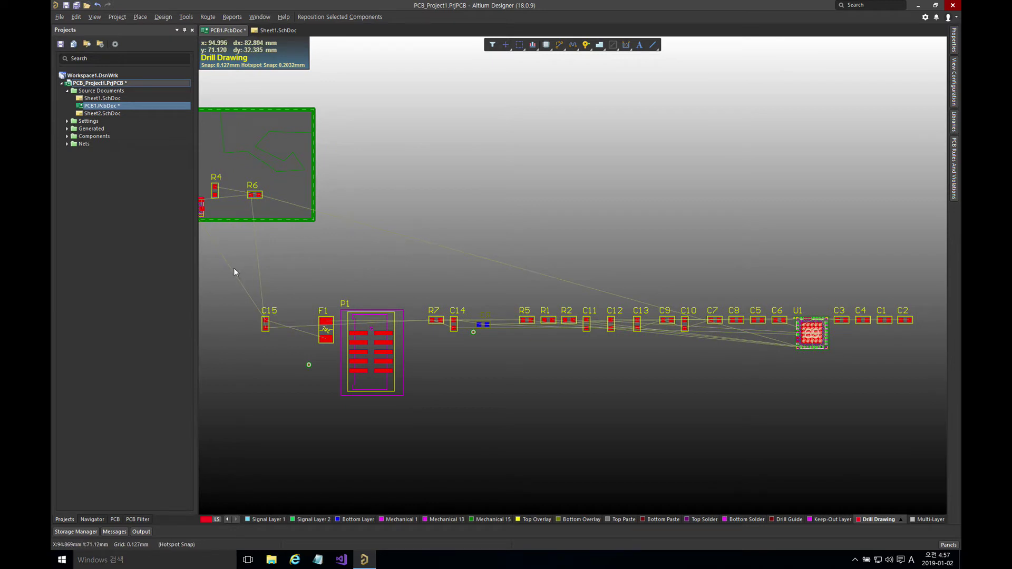
left_click_drag(233, 264, 925, 430)
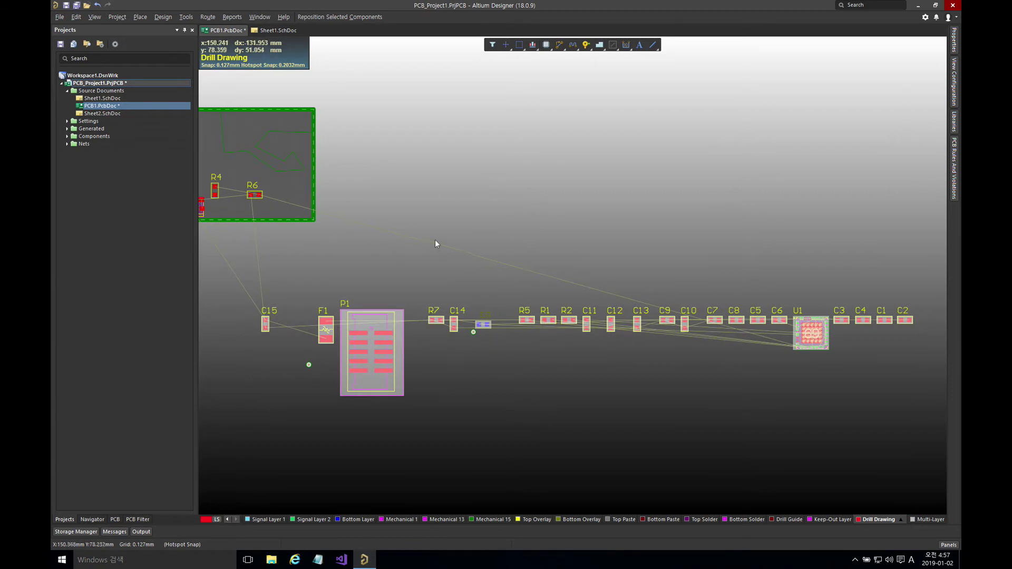
right_click_drag(435, 243, 514, 280)
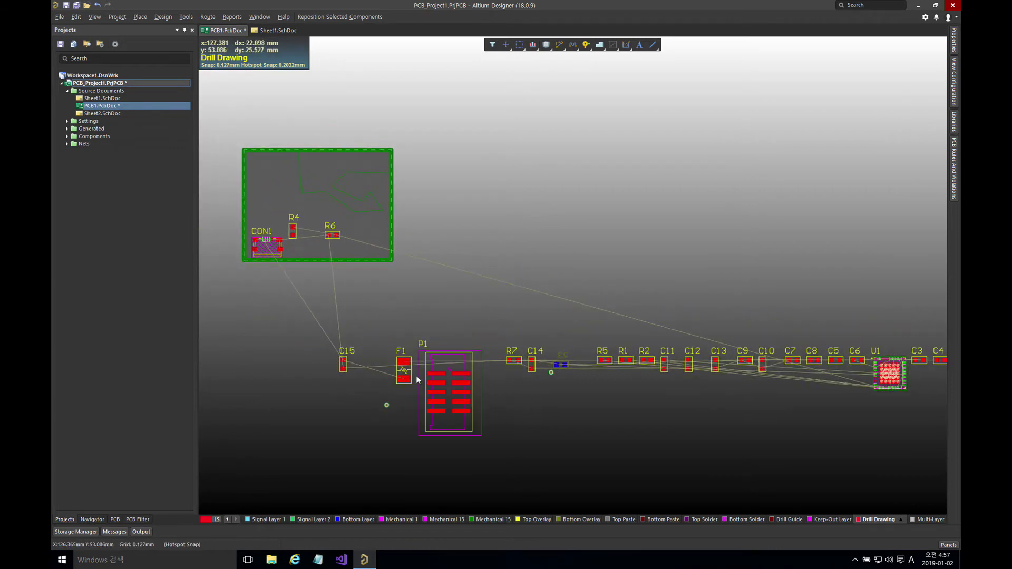
left_click_drag(380, 416, 403, 421)
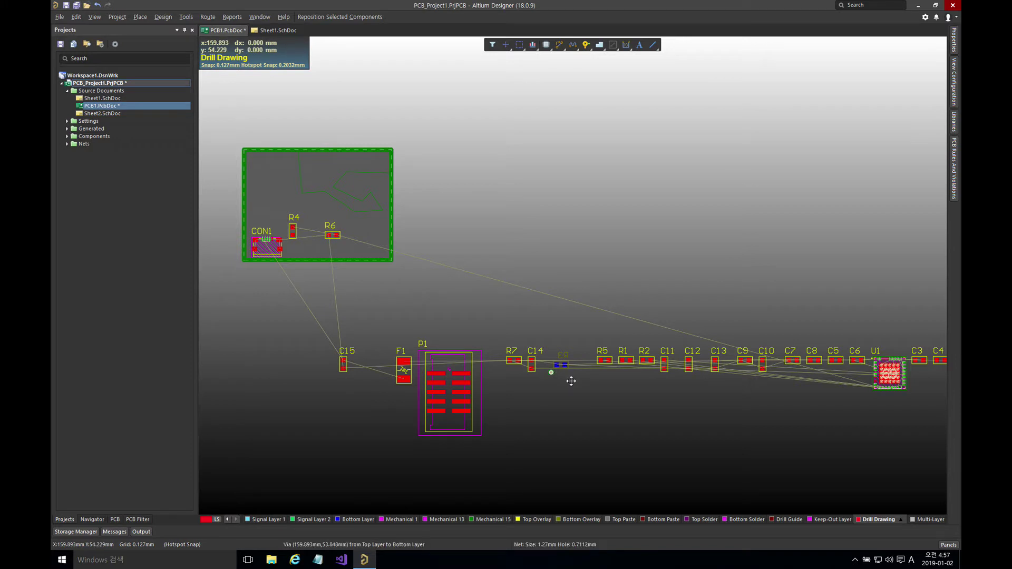
Arrange all components outside the board within a rectangle beside its right edge, and clear the selection.
right_click_drag(596, 300, 491, 262)
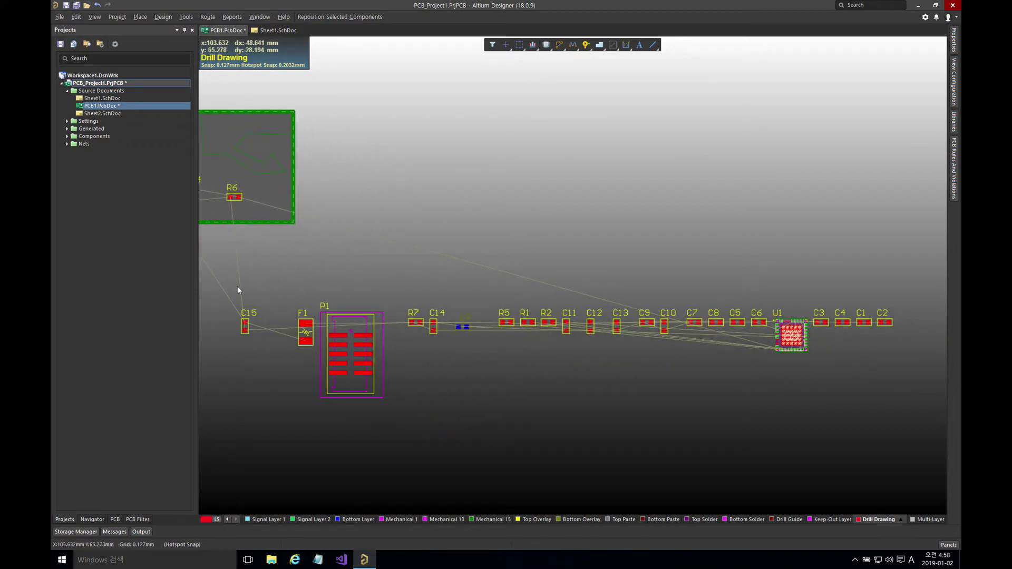
left_click_drag(225, 274, 911, 427)
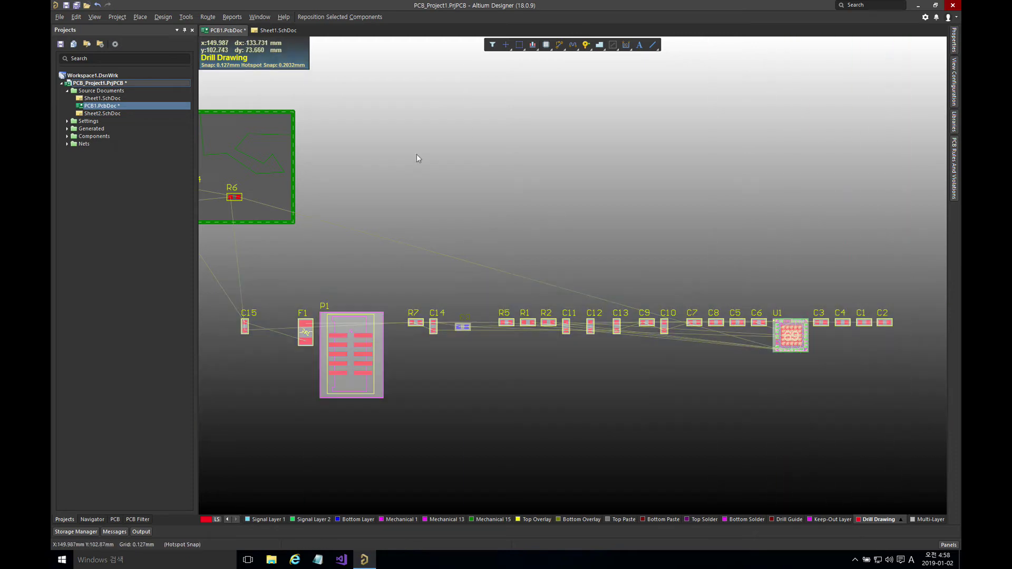
left_click(188, 19)
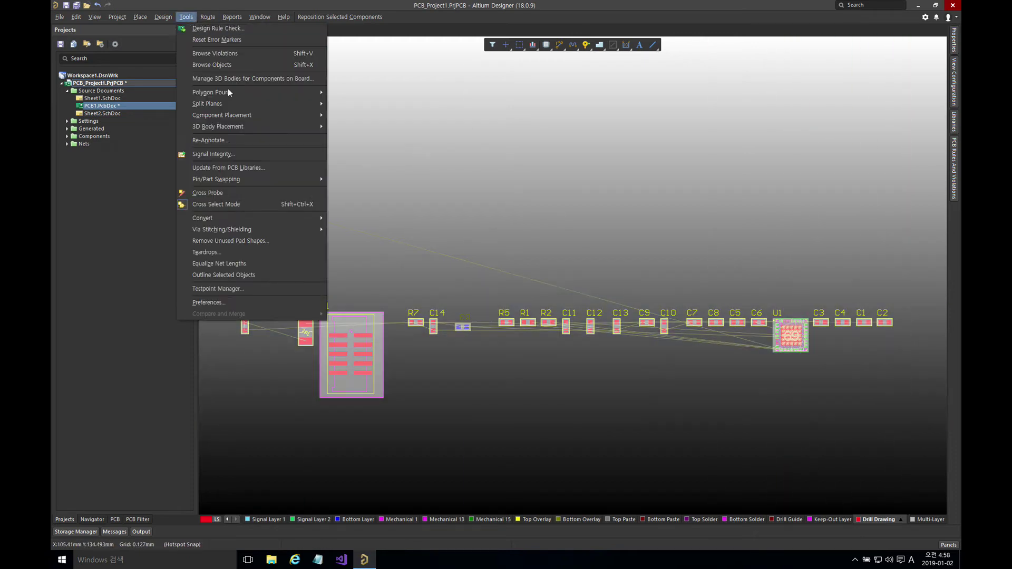
mouse_move(258, 115)
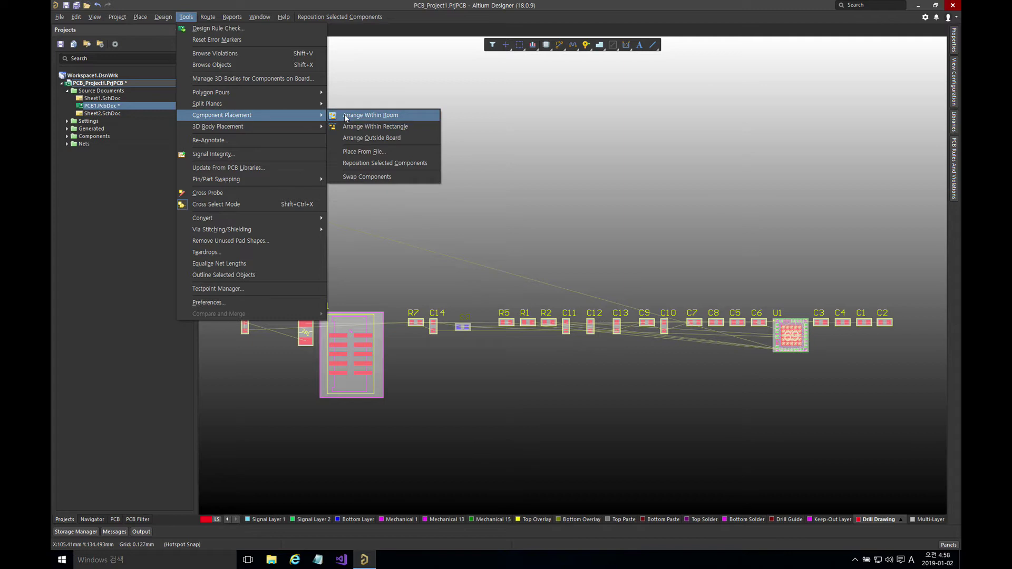
left_click(374, 127)
left_click(305, 107)
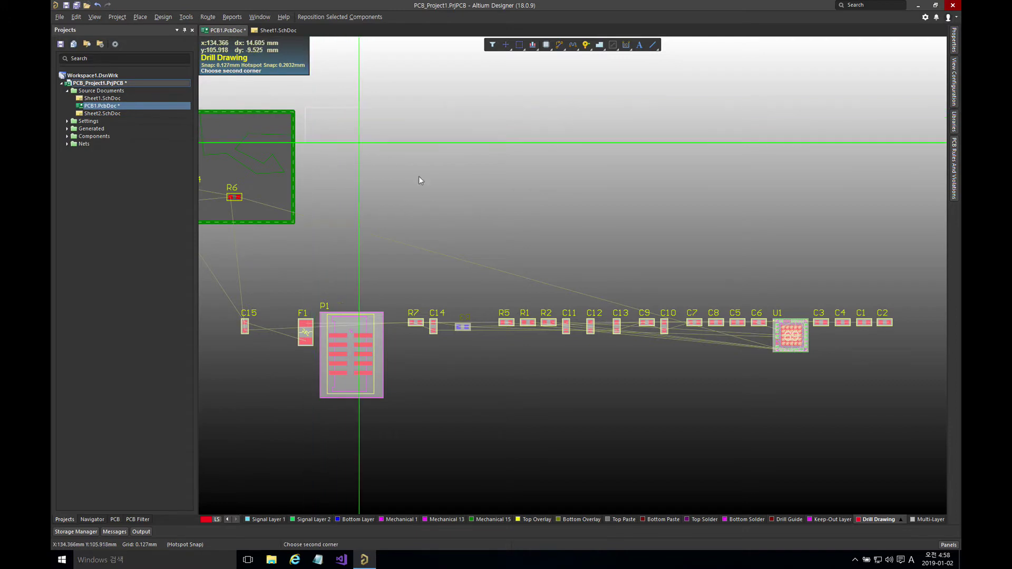
left_click(519, 232)
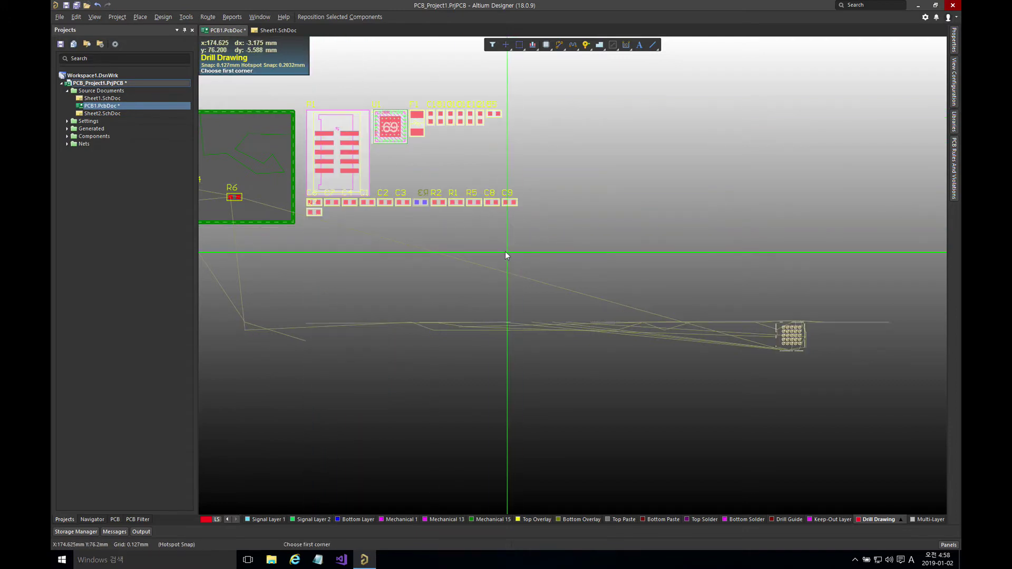
key("Escape")
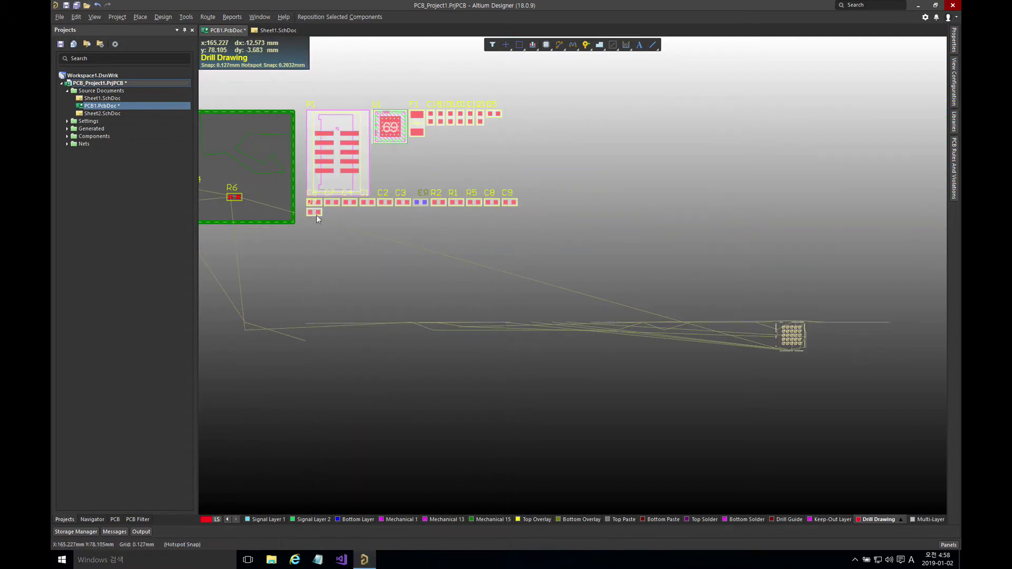
left_click(359, 219)
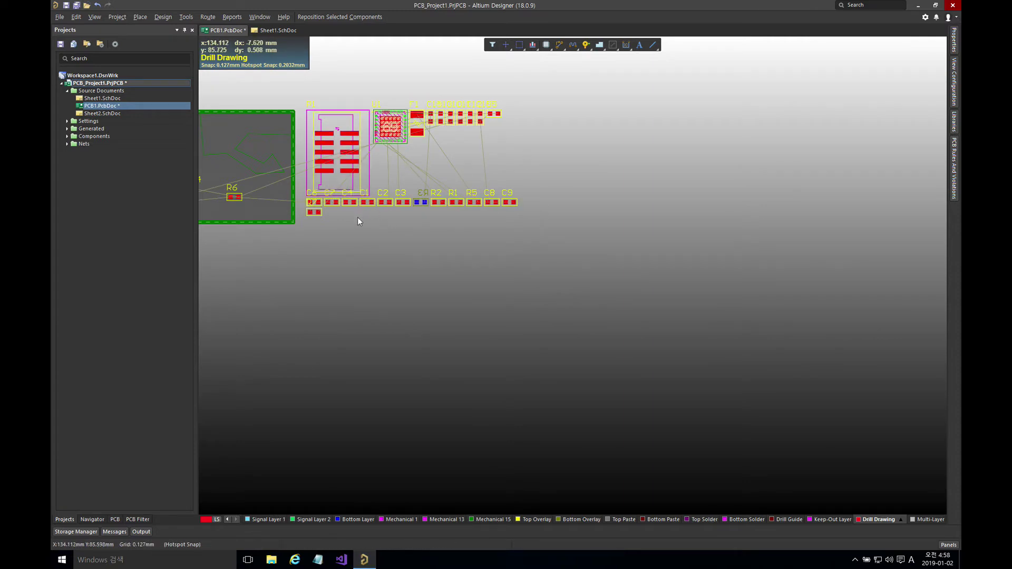
Move CON1, R4 and R6 together off the board to the empty area below the arranged components.
right_click_drag(358, 218, 488, 287)
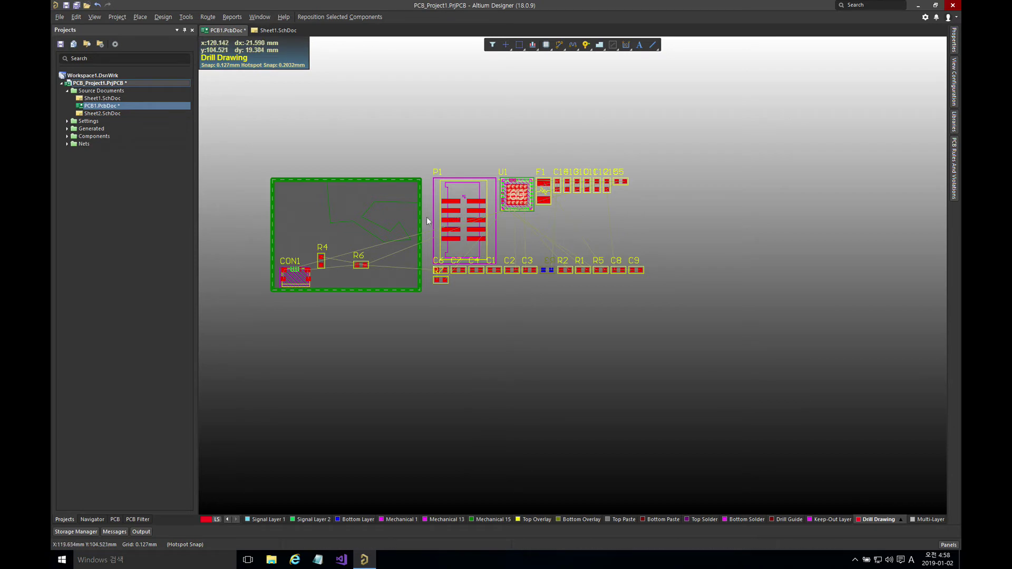
right_click_drag(377, 229, 446, 231)
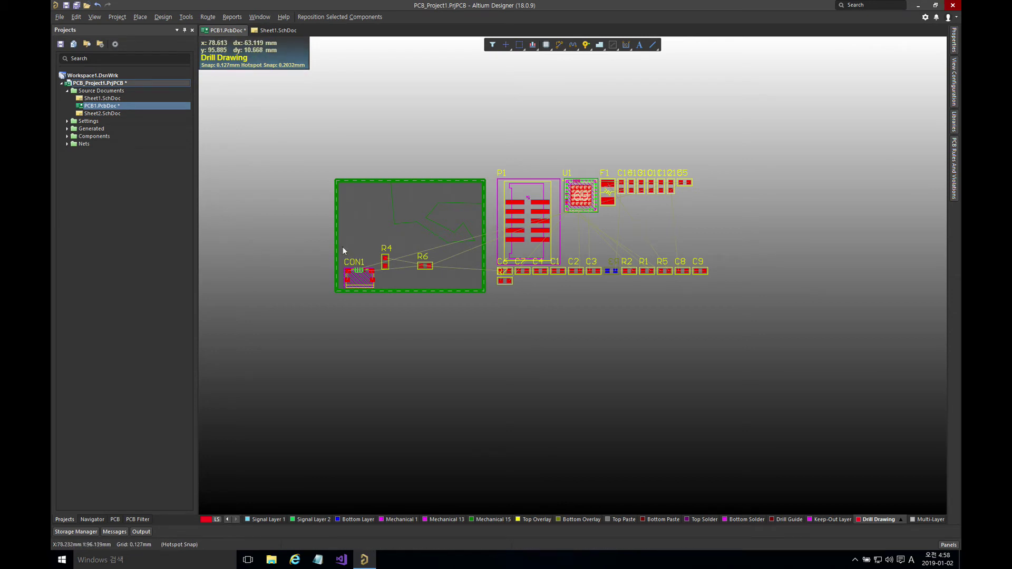
left_click_drag(323, 237, 448, 321)
left_click(448, 322)
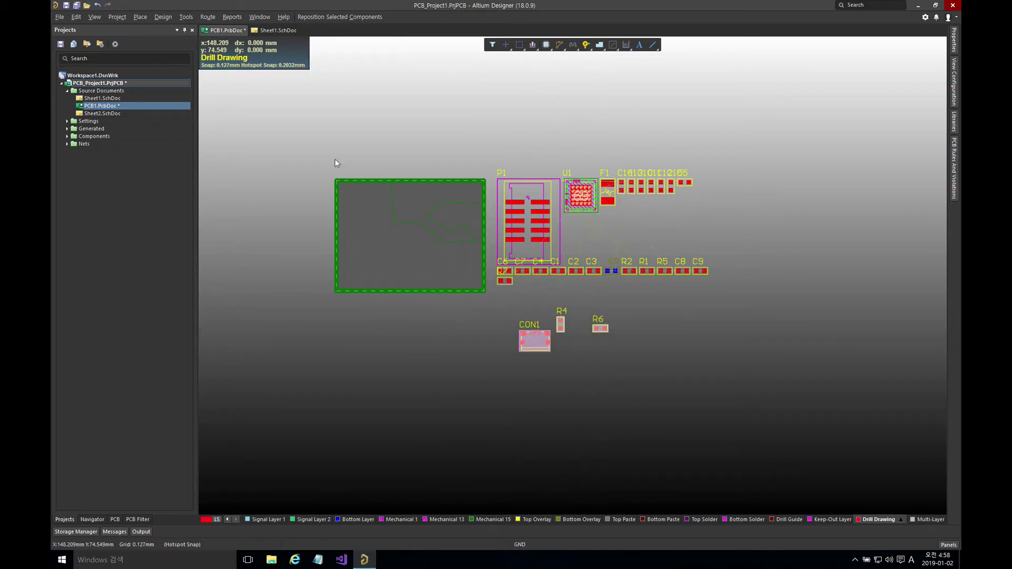
Split the workspace vertically to show Sheet1.SchDoc beside PCB1.PcbDoc, with U1 and the whole board in view.
right_click(237, 34)
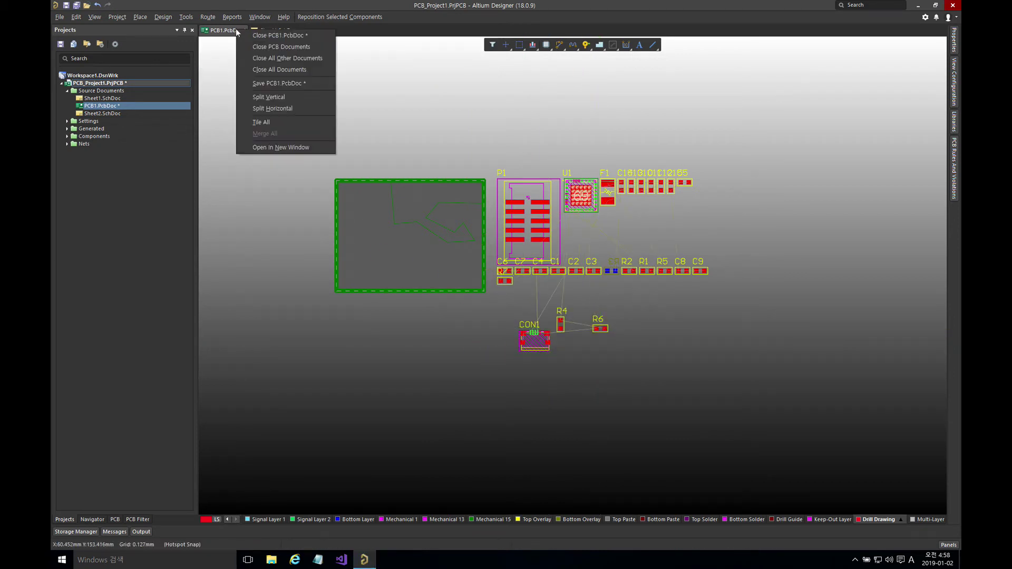
left_click(264, 97)
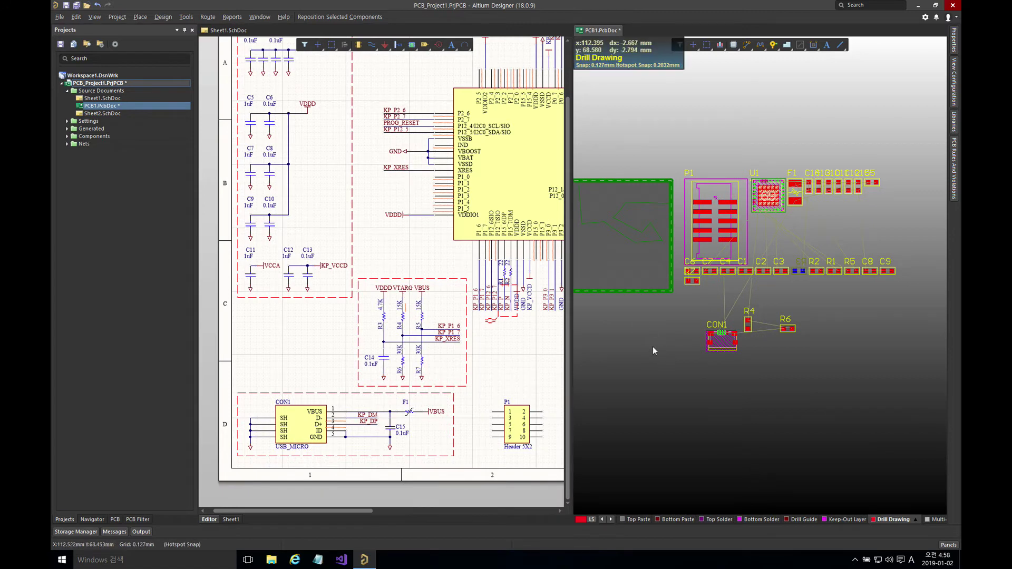
right_click_drag(648, 327, 692, 321)
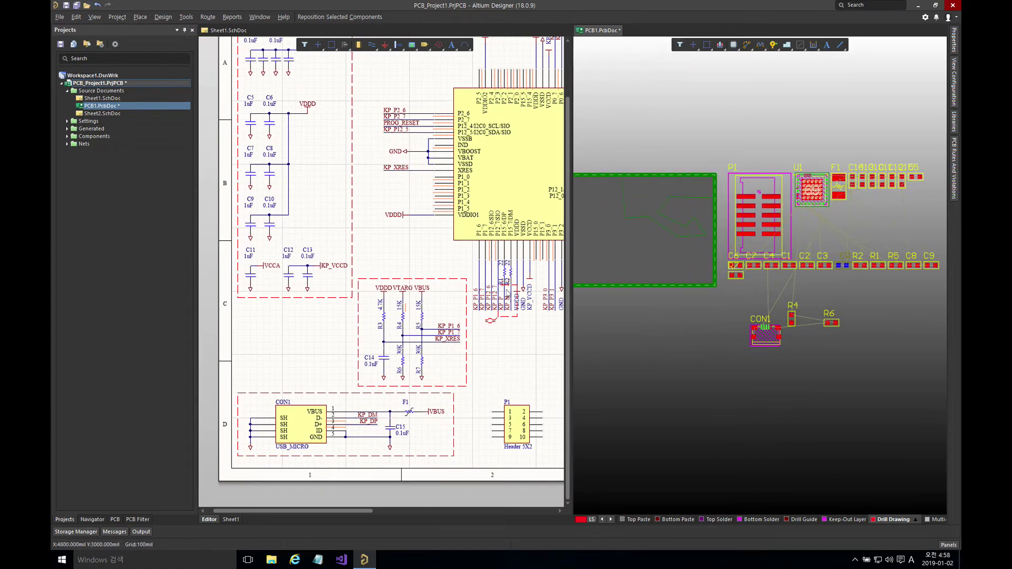
left_click(437, 255)
right_click_drag(511, 306, 403, 348)
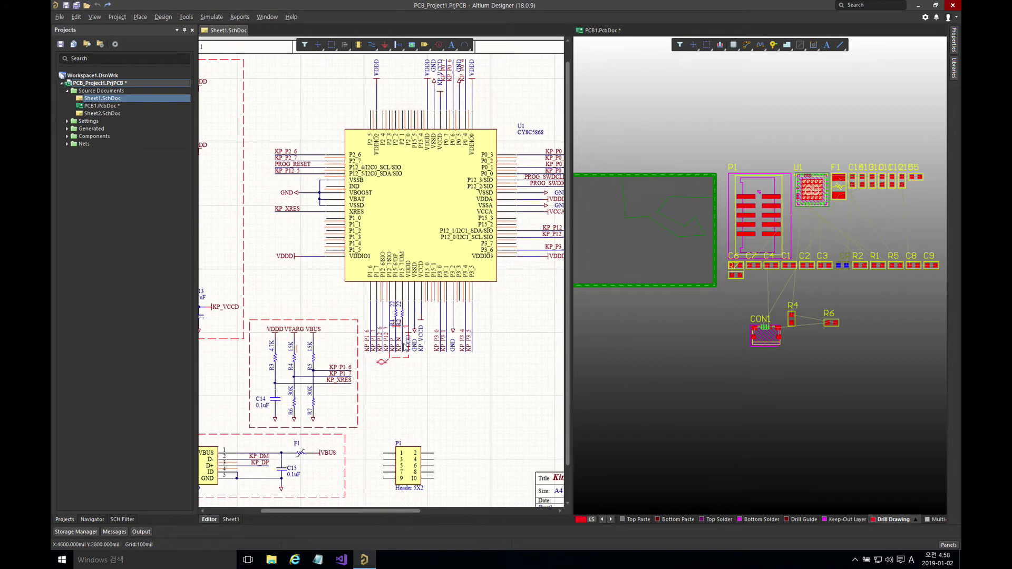
right_click_drag(596, 245, 653, 242)
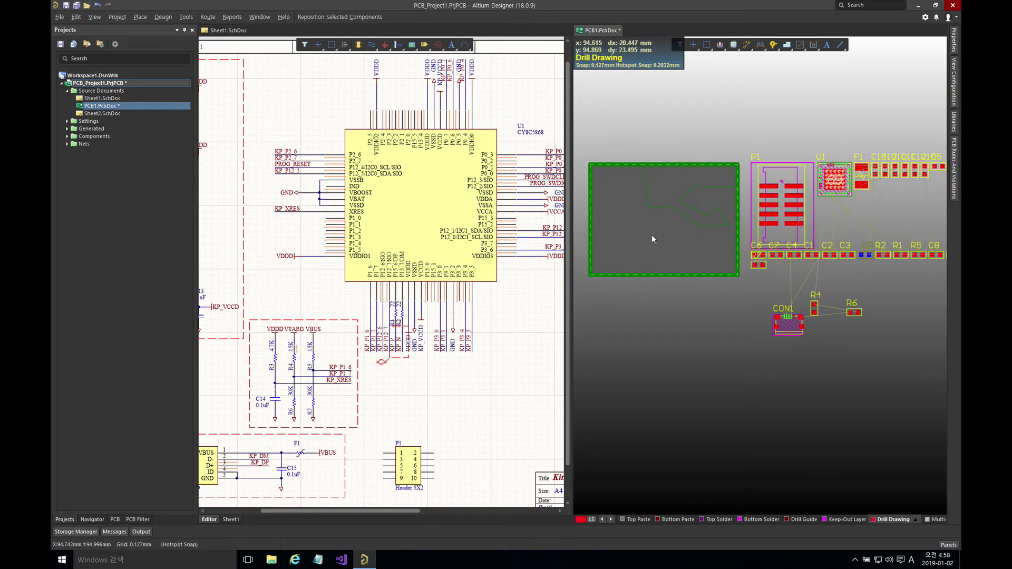
Select U1 in the schematic to locate its footprint beside the board, clear the selection, and select U1 again.
left_click(410, 199)
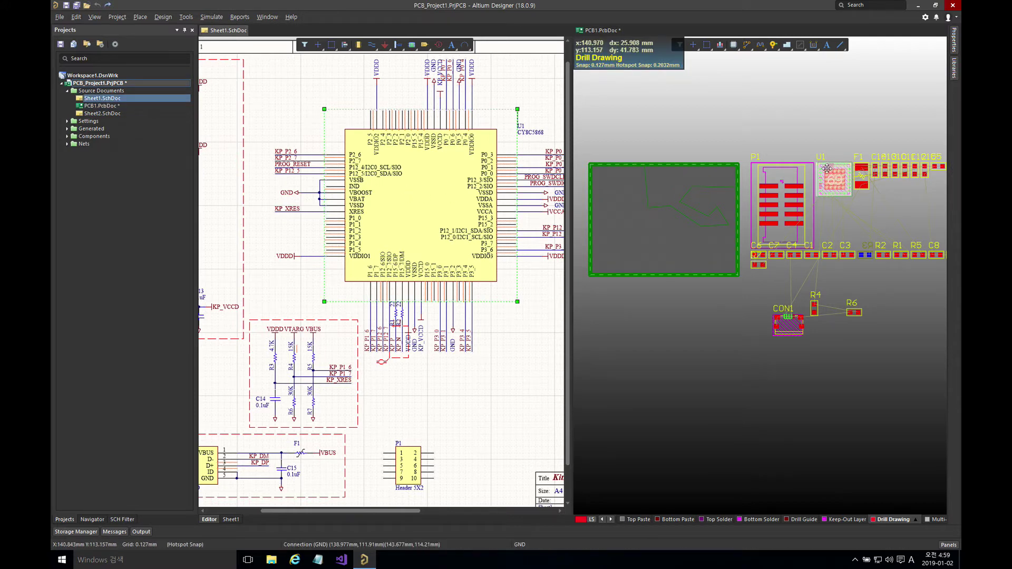
left_click(640, 343)
key("t")
key("o")
key("c")
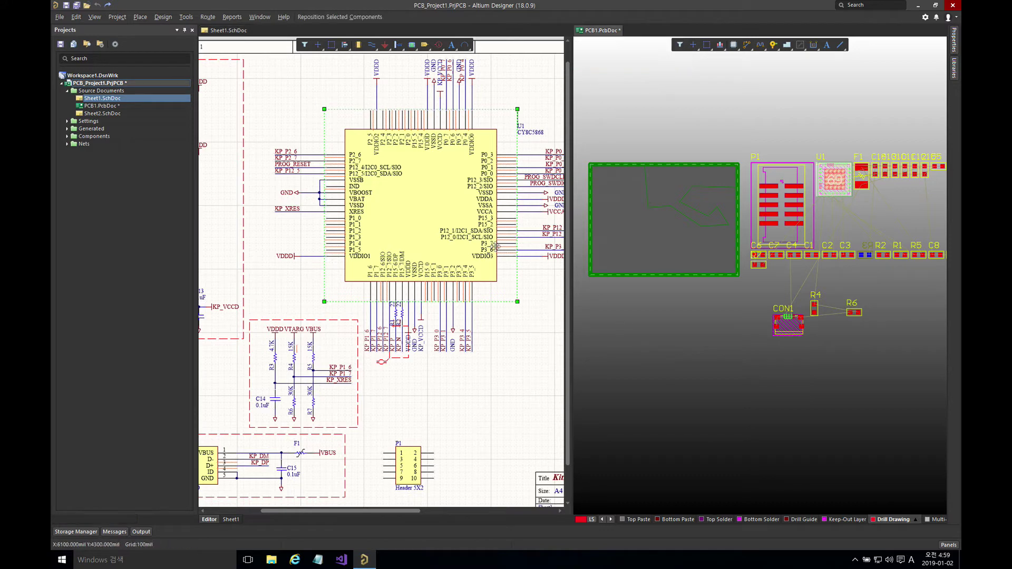
left_click(529, 327)
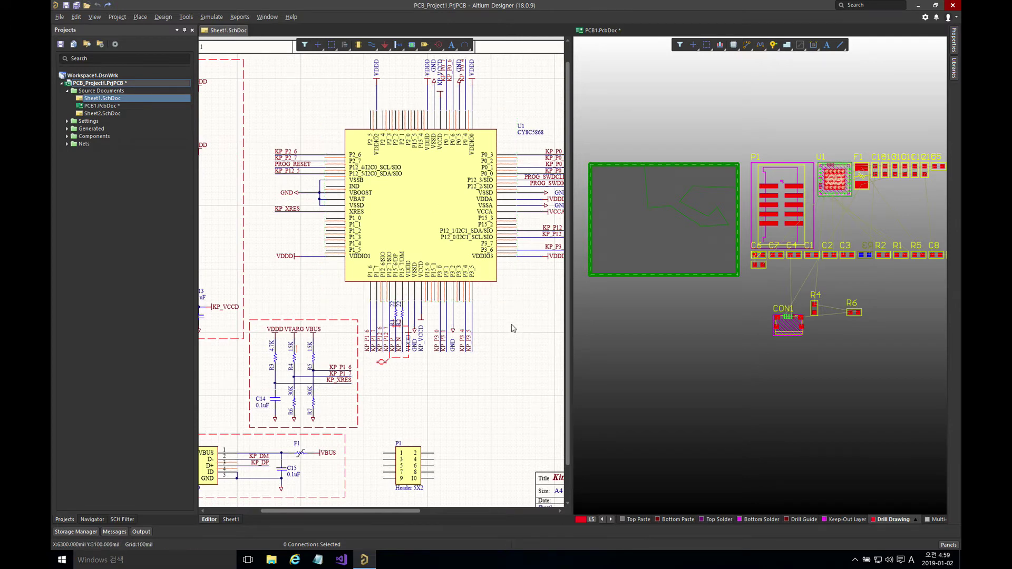
left_click(442, 200)
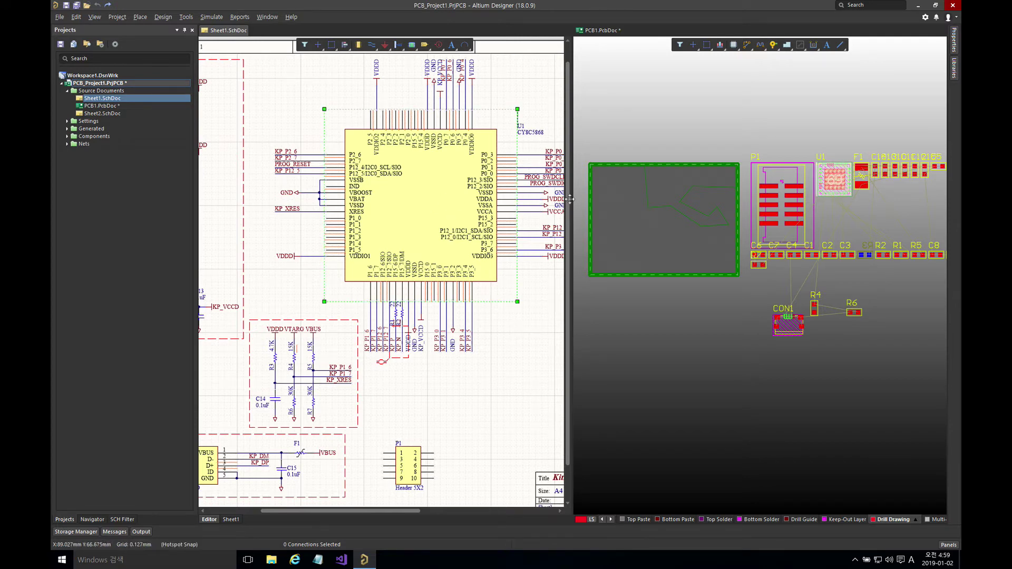
Select R3 to R7 and C14 as a group in the schematic and arrange their footprints within a rectangle inside the board outline.
scroll(411, 361, "down", 1)
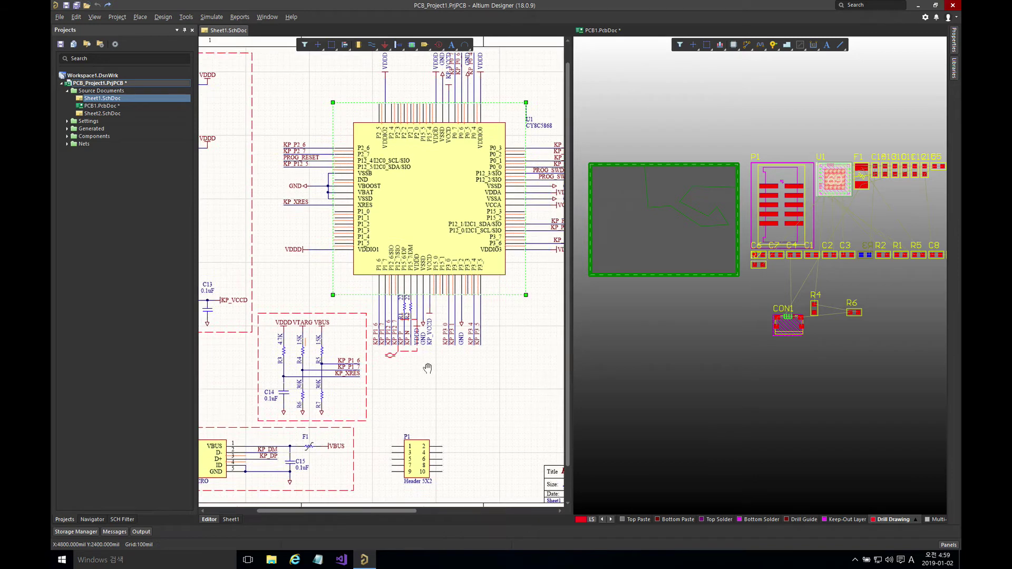
left_click_drag(278, 288, 383, 419)
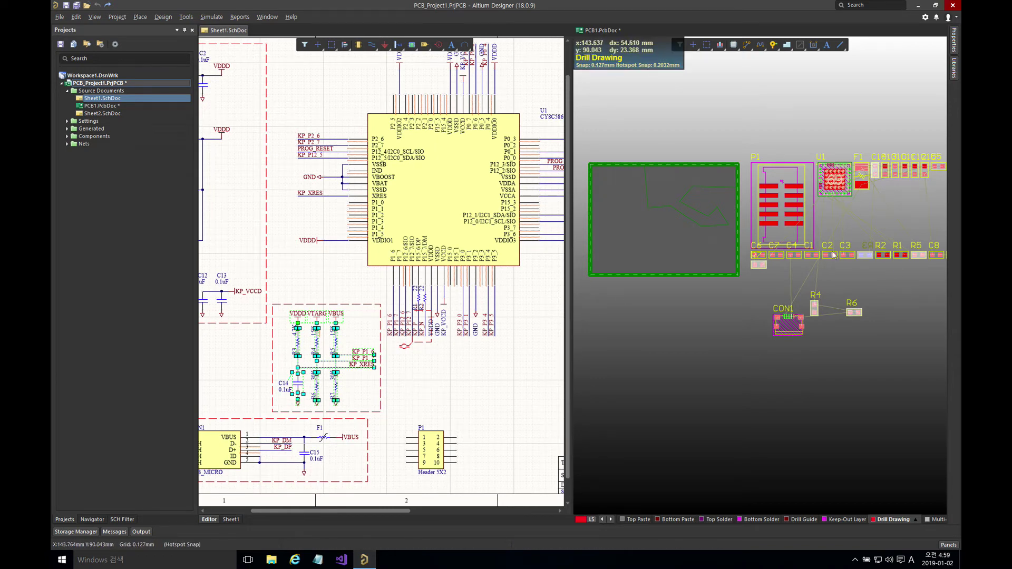
left_click(707, 131)
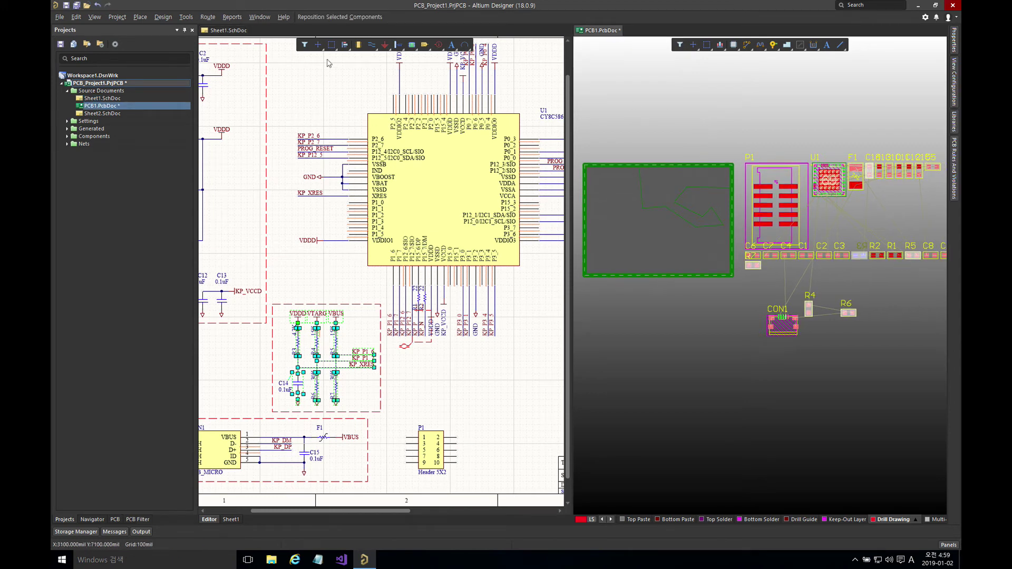
left_click(186, 16)
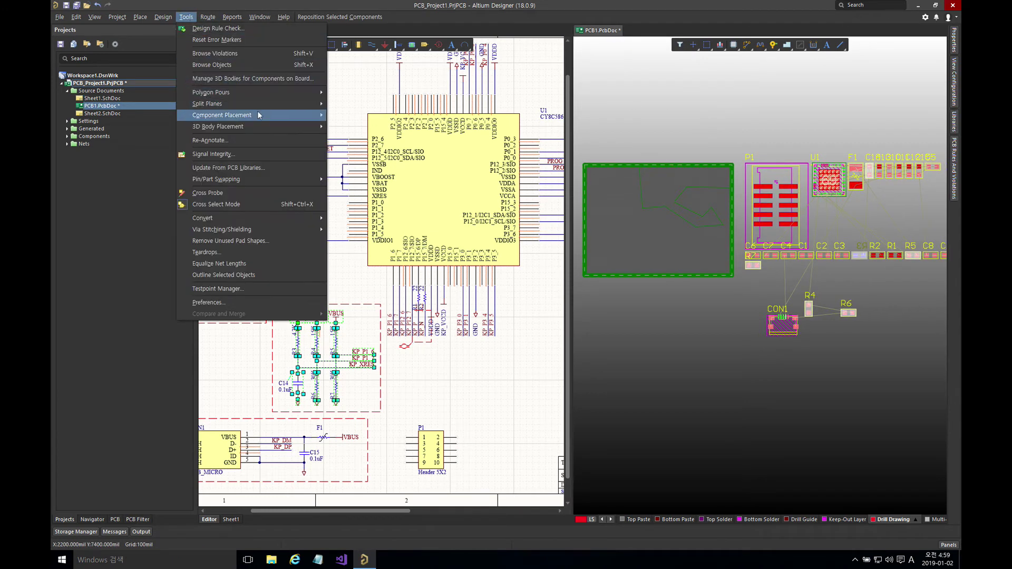
mouse_move(258, 115)
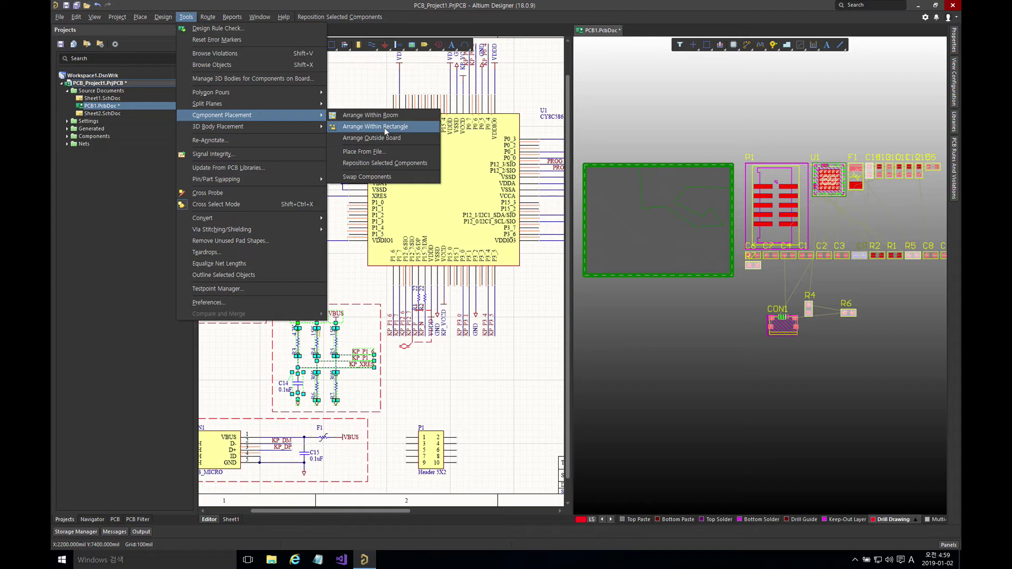
left_click(384, 127)
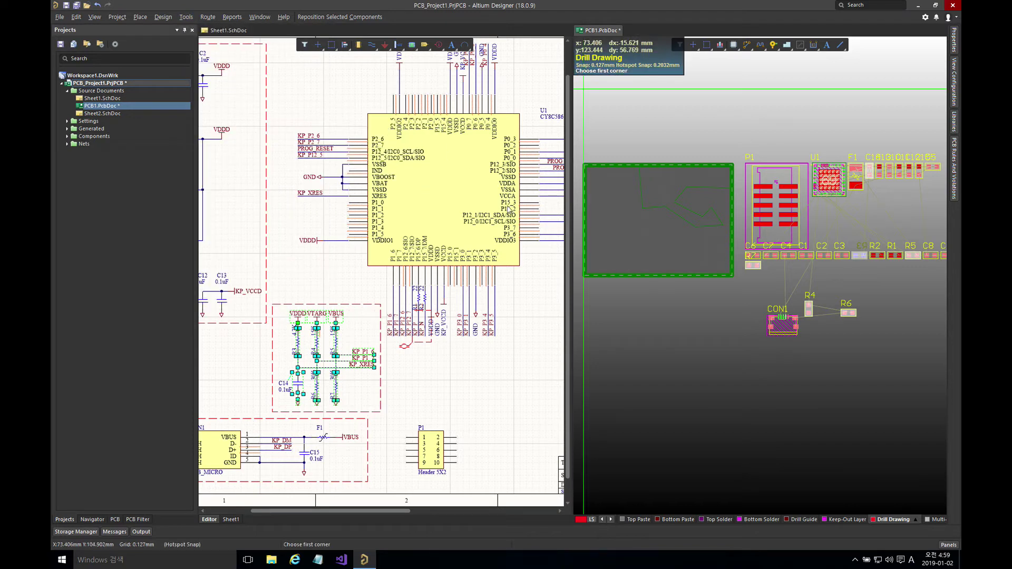
left_click(609, 213)
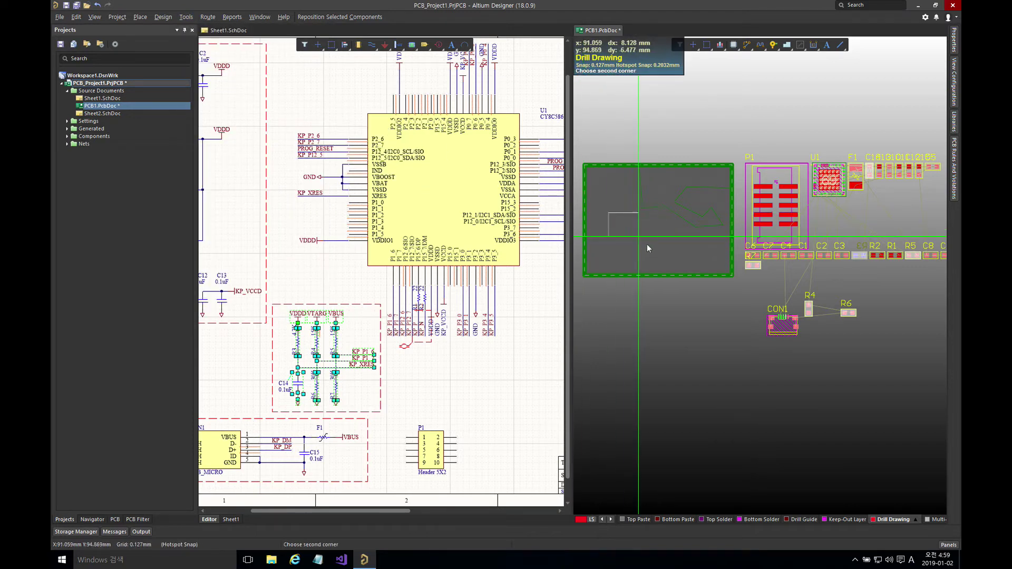
left_click(649, 245)
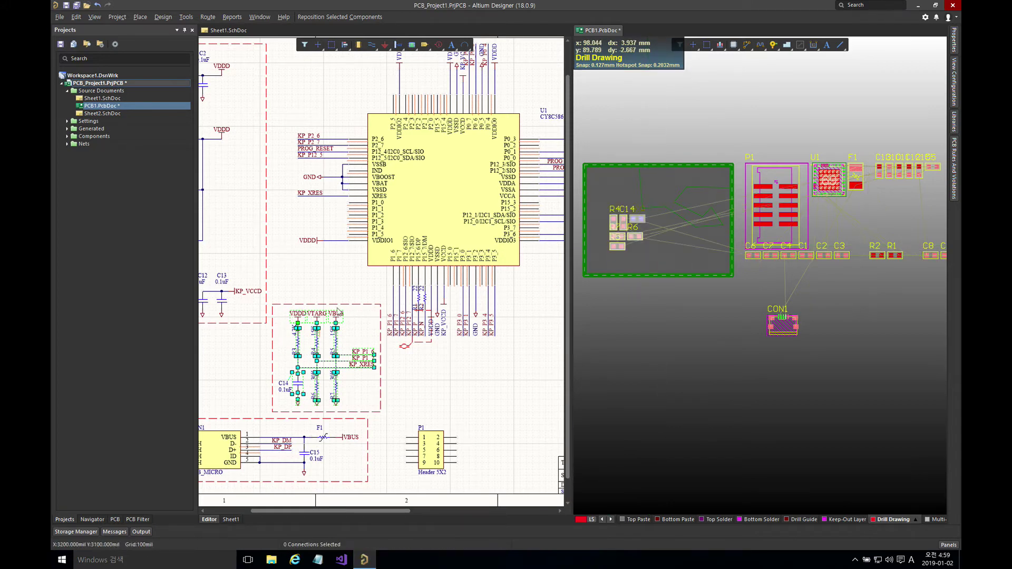
Select the capacitor block C1 to C13 in the schematic so the matching footprints are selected on the PCB.
right_click_drag(316, 269, 491, 345)
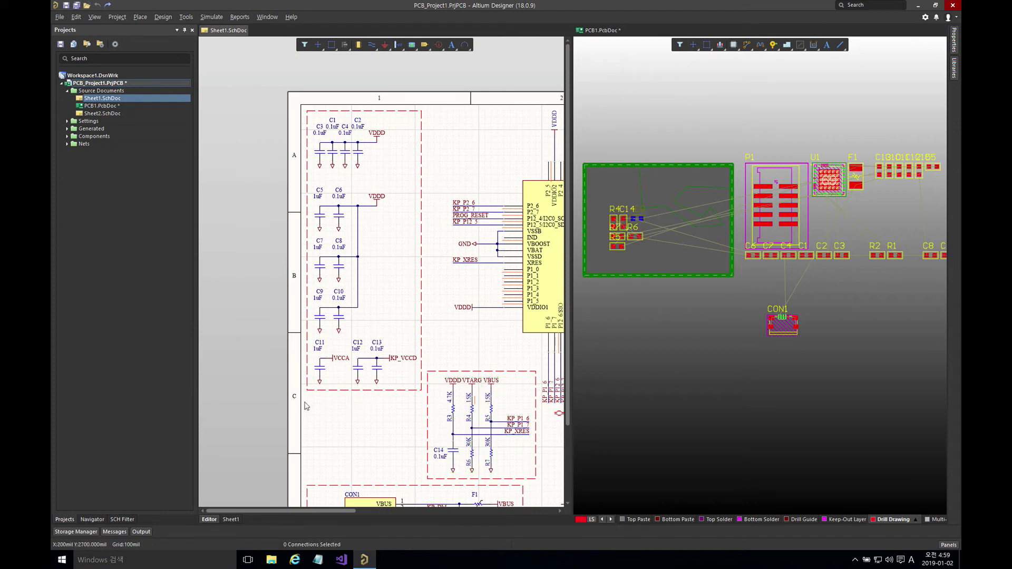
left_click_drag(305, 401, 400, 150)
left_click(641, 198)
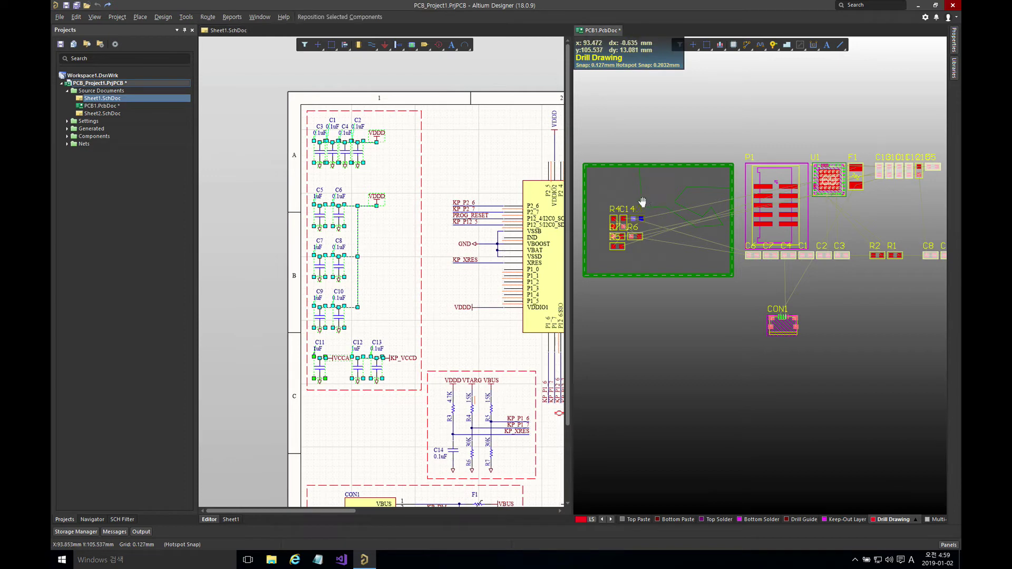
key("t")
key("o")
key("c")
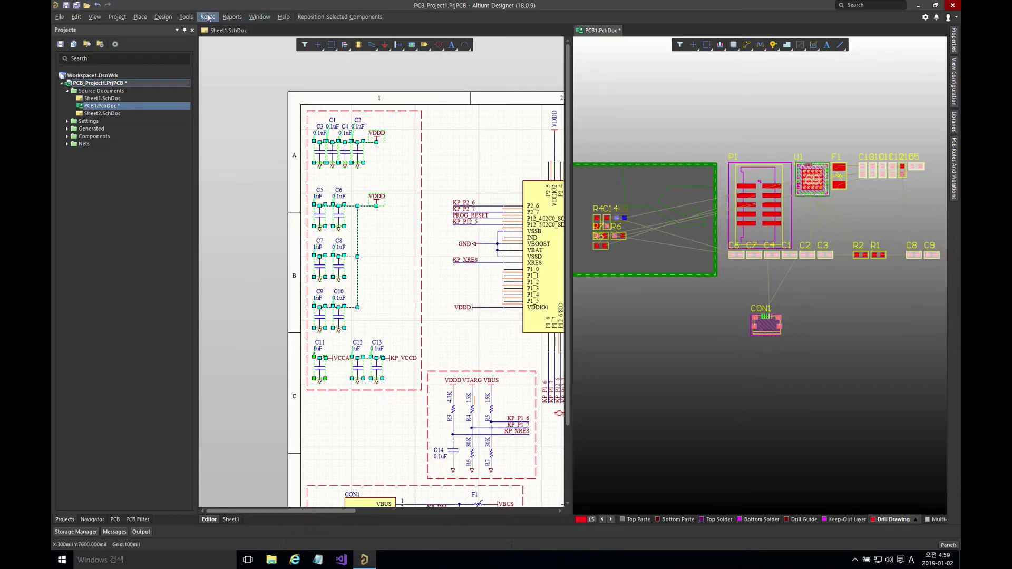
left_click(186, 16)
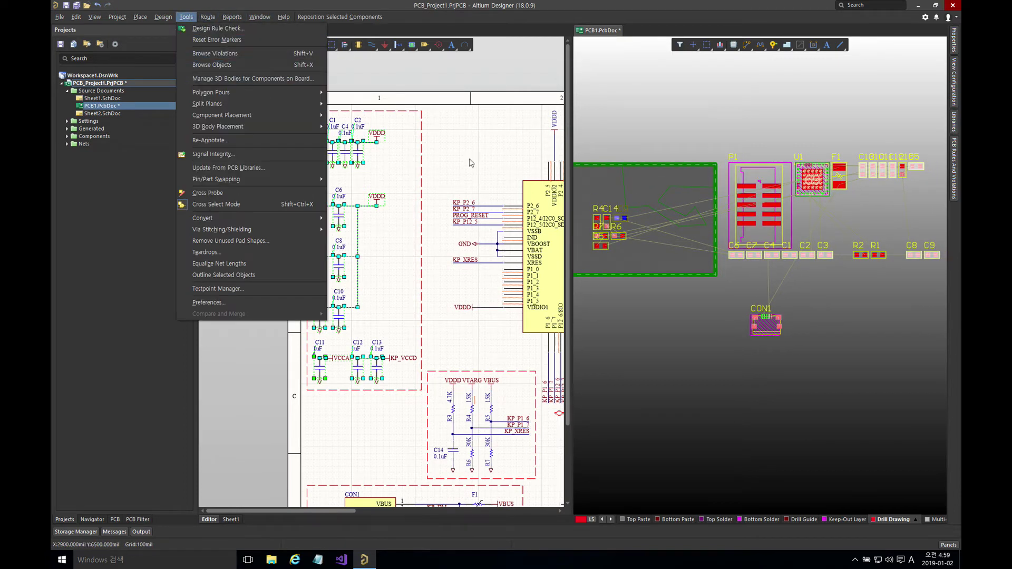
left_click(571, 18)
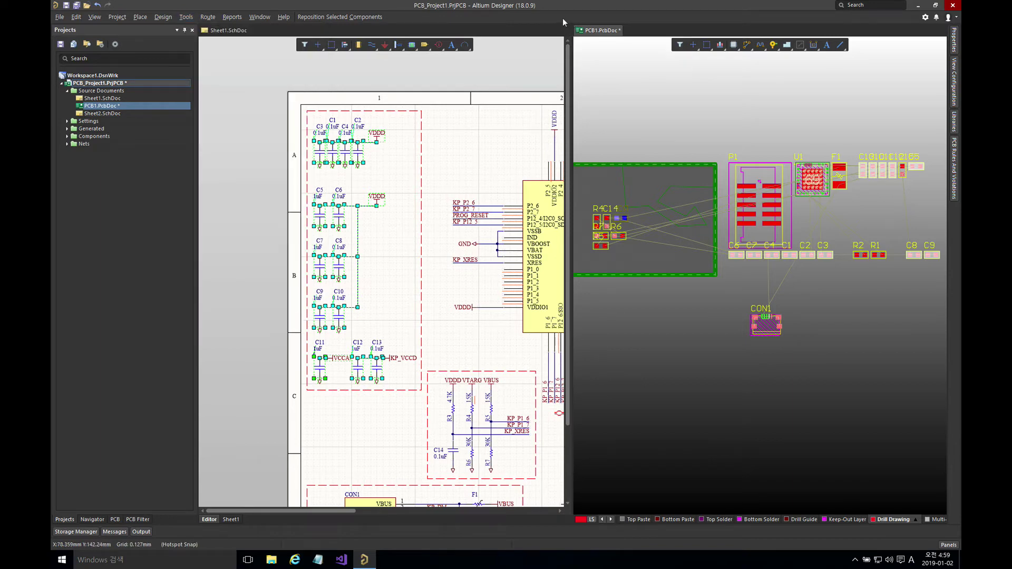